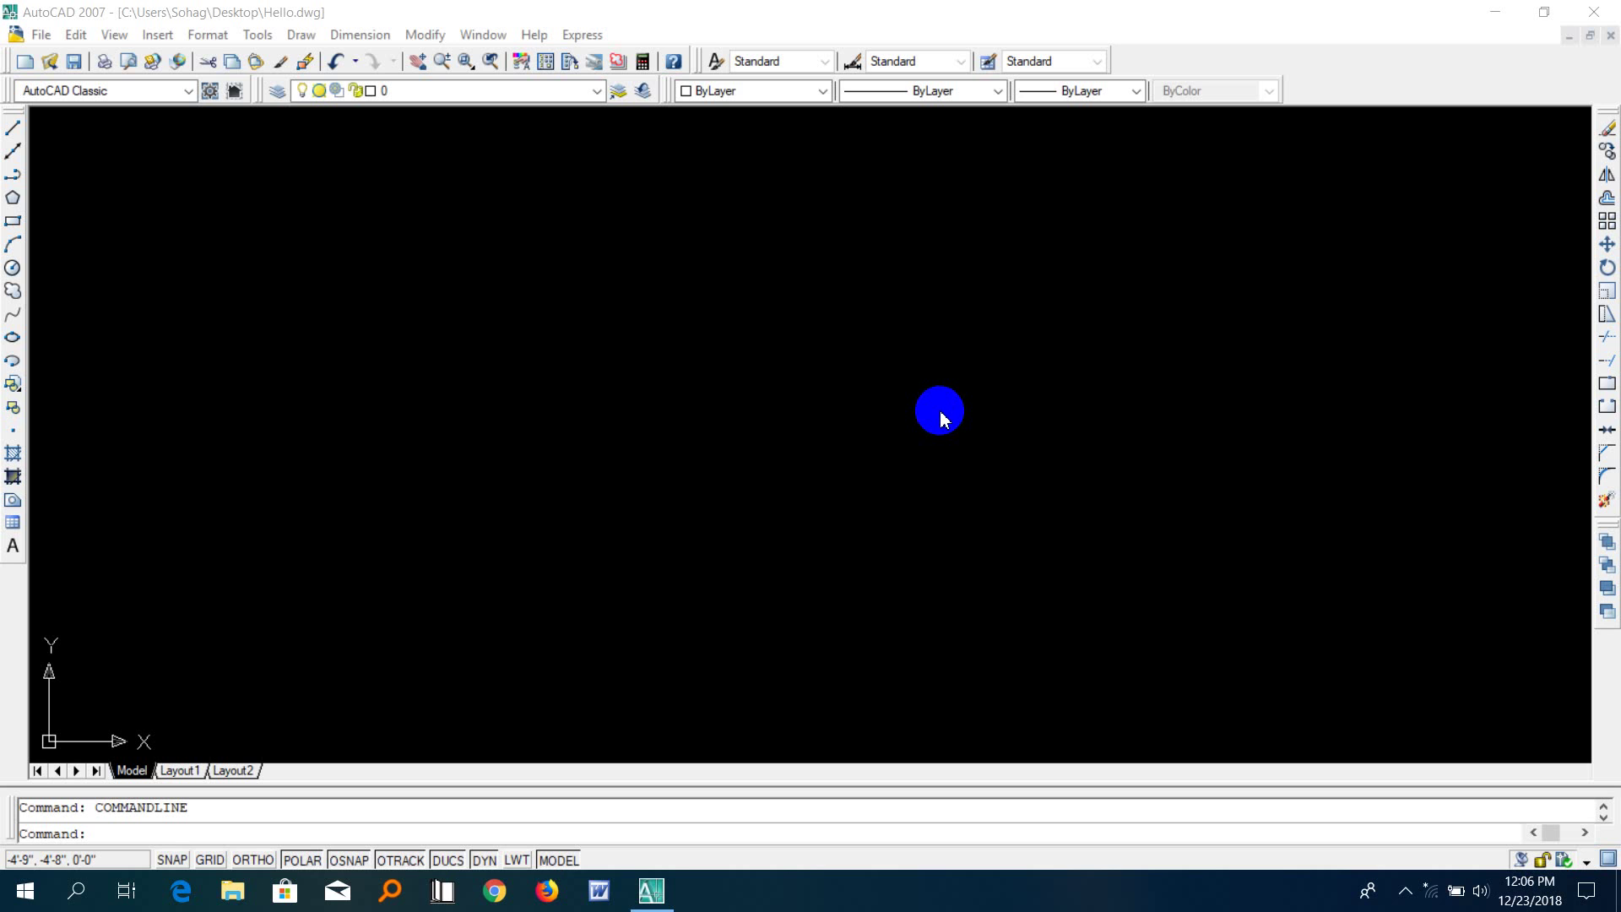
Set the model space drawing limits with the default 0'-0",0'-0" lower left corner and 5000',5000' as the upper right corner
click(569, 326)
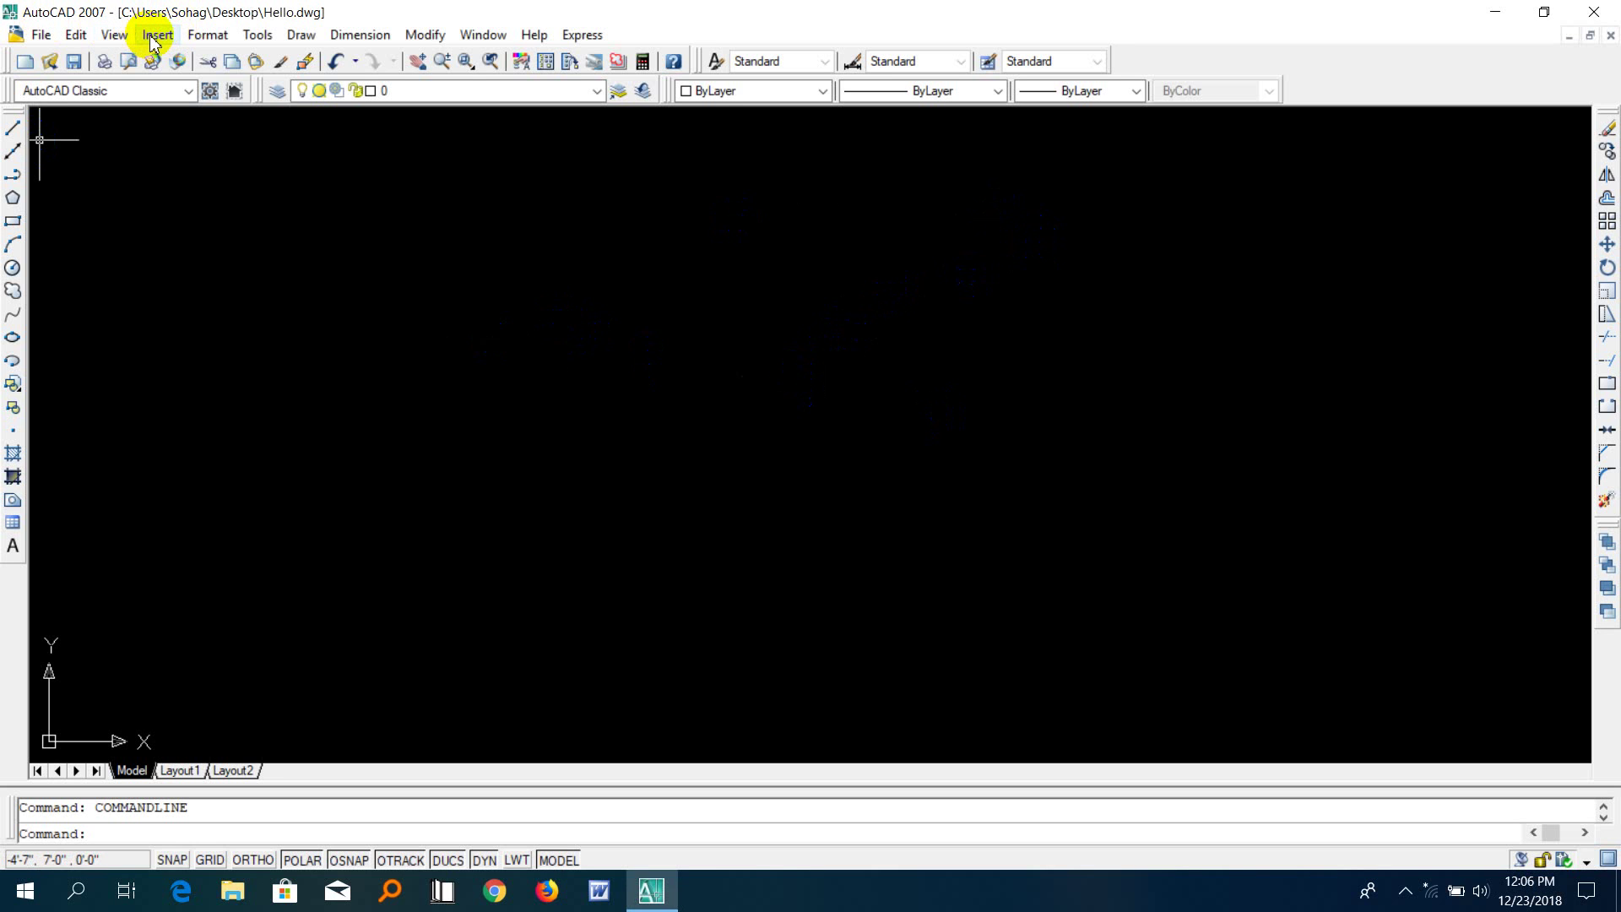
click(210, 37)
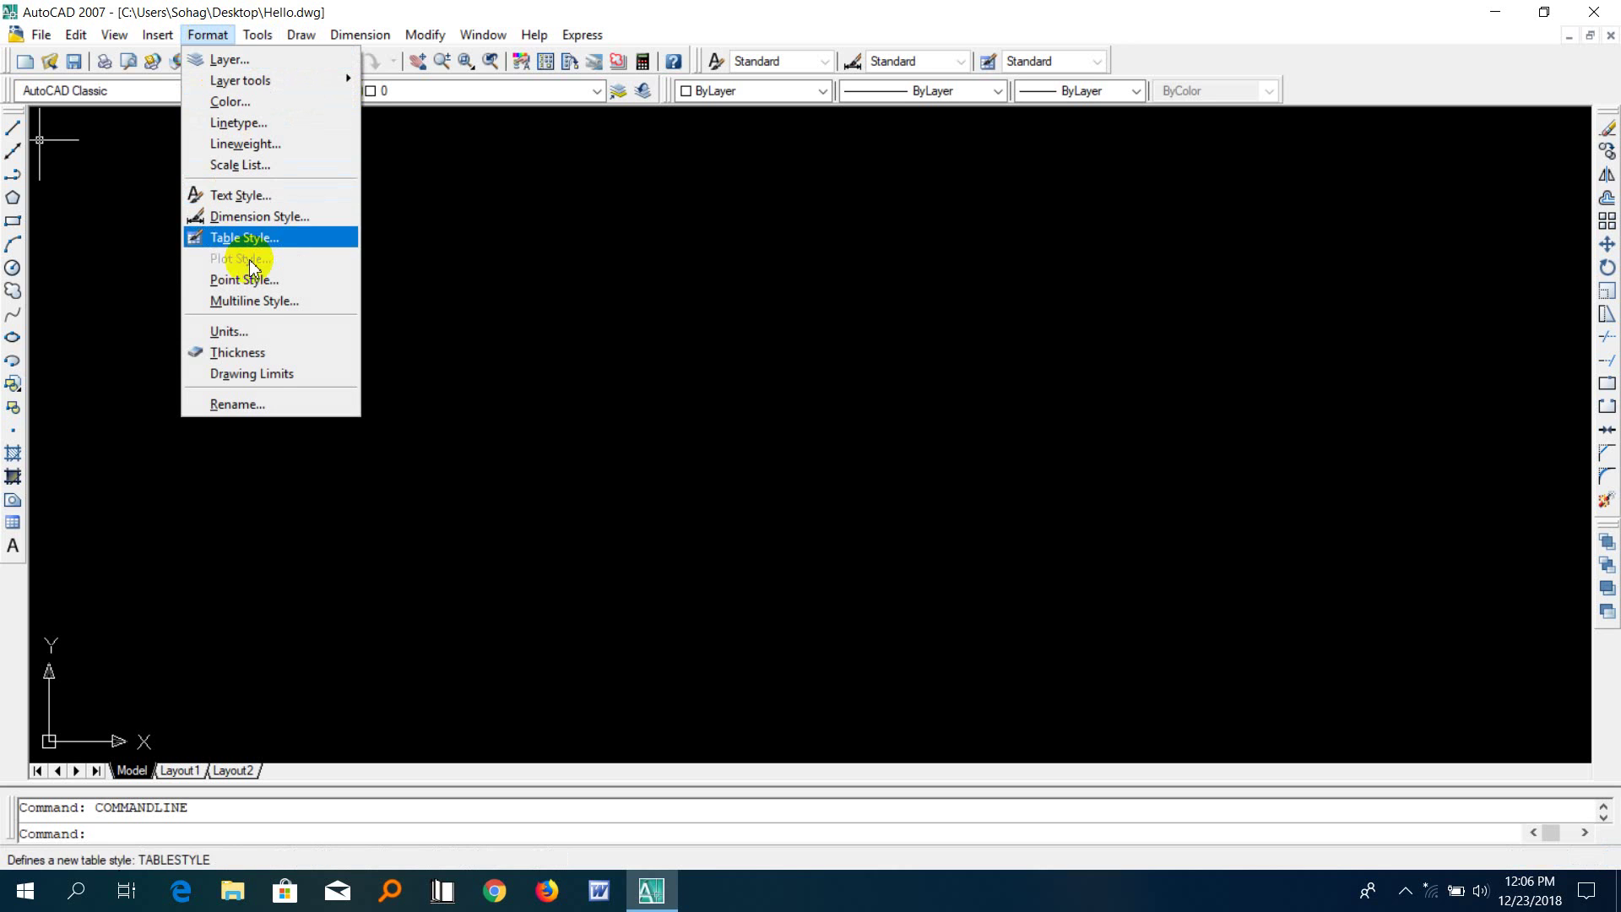
click(269, 375)
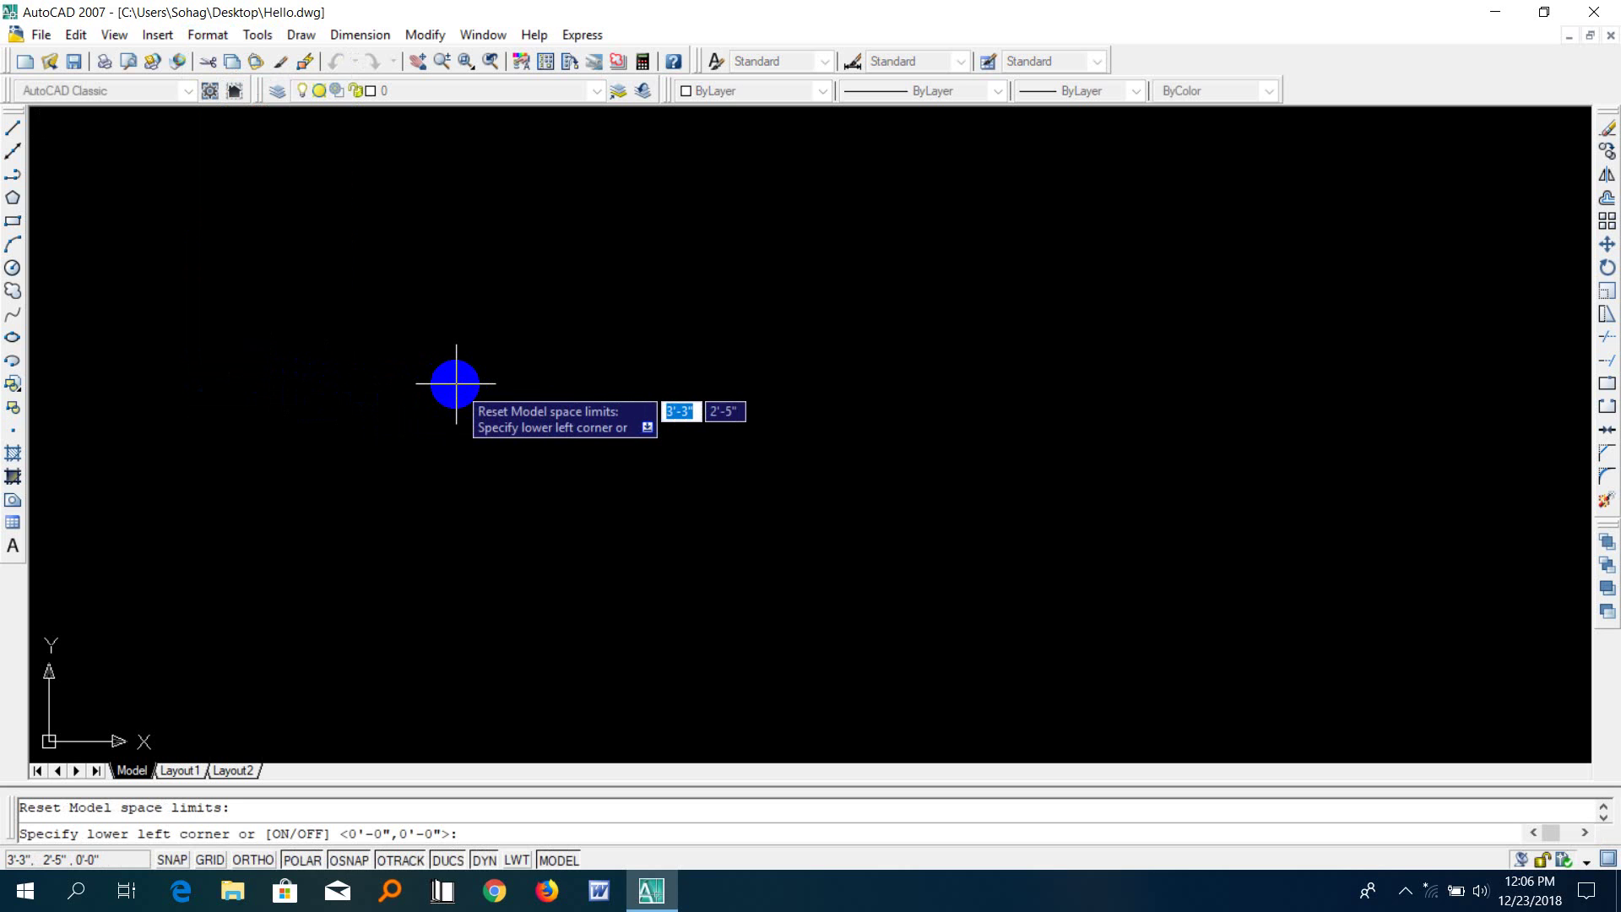
key(Return)
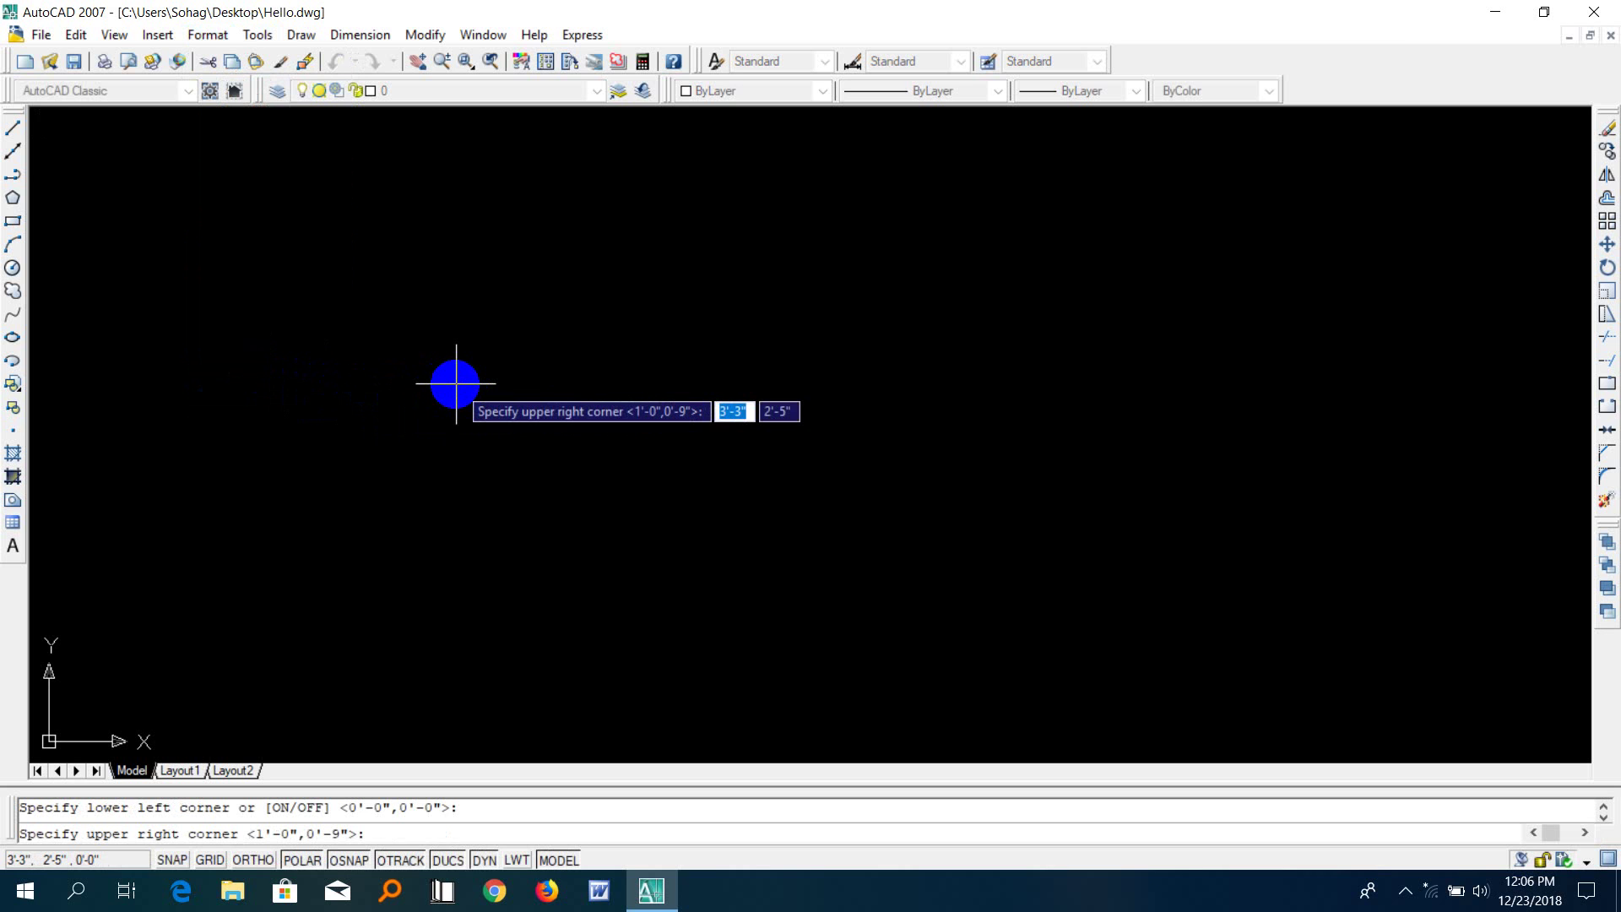
text(5)
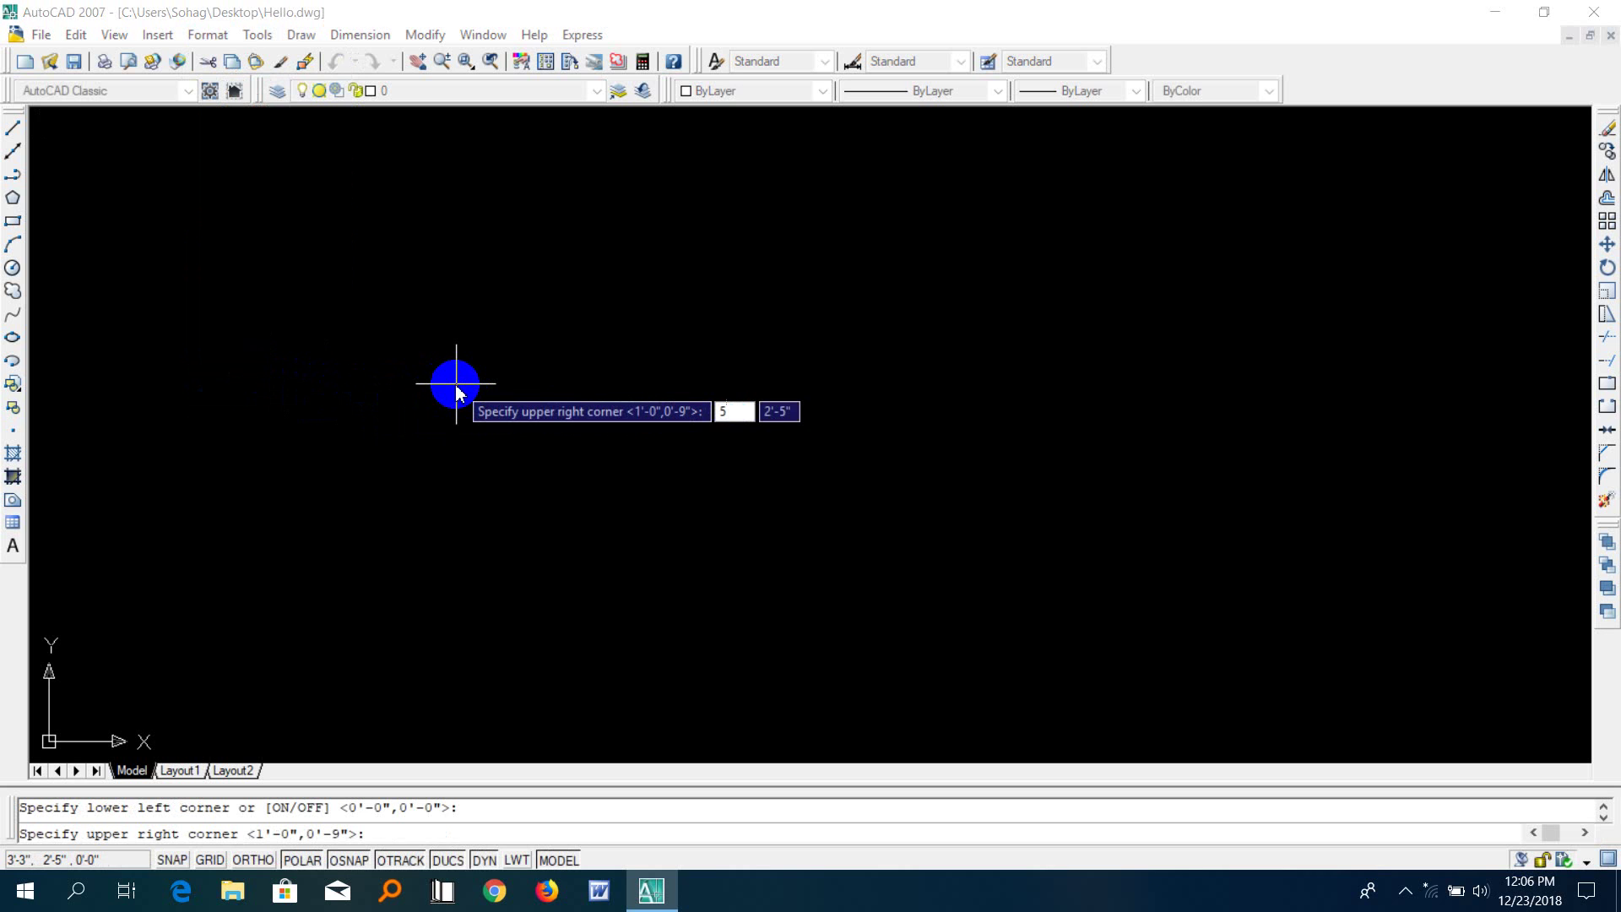
text(000')
key(Tab)
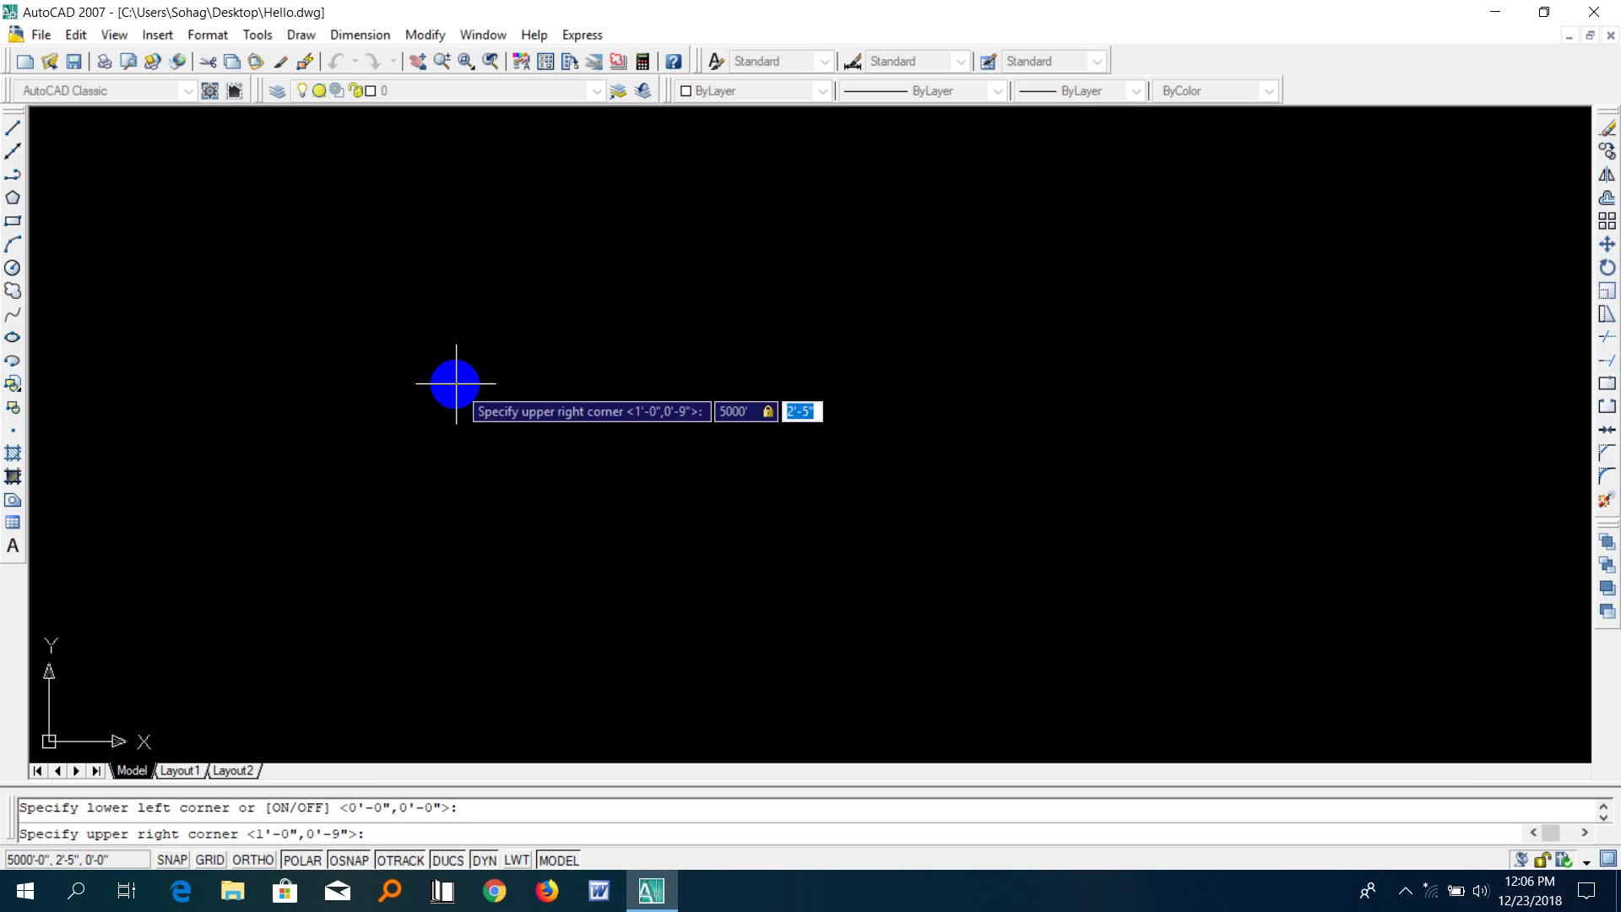
text(5000)
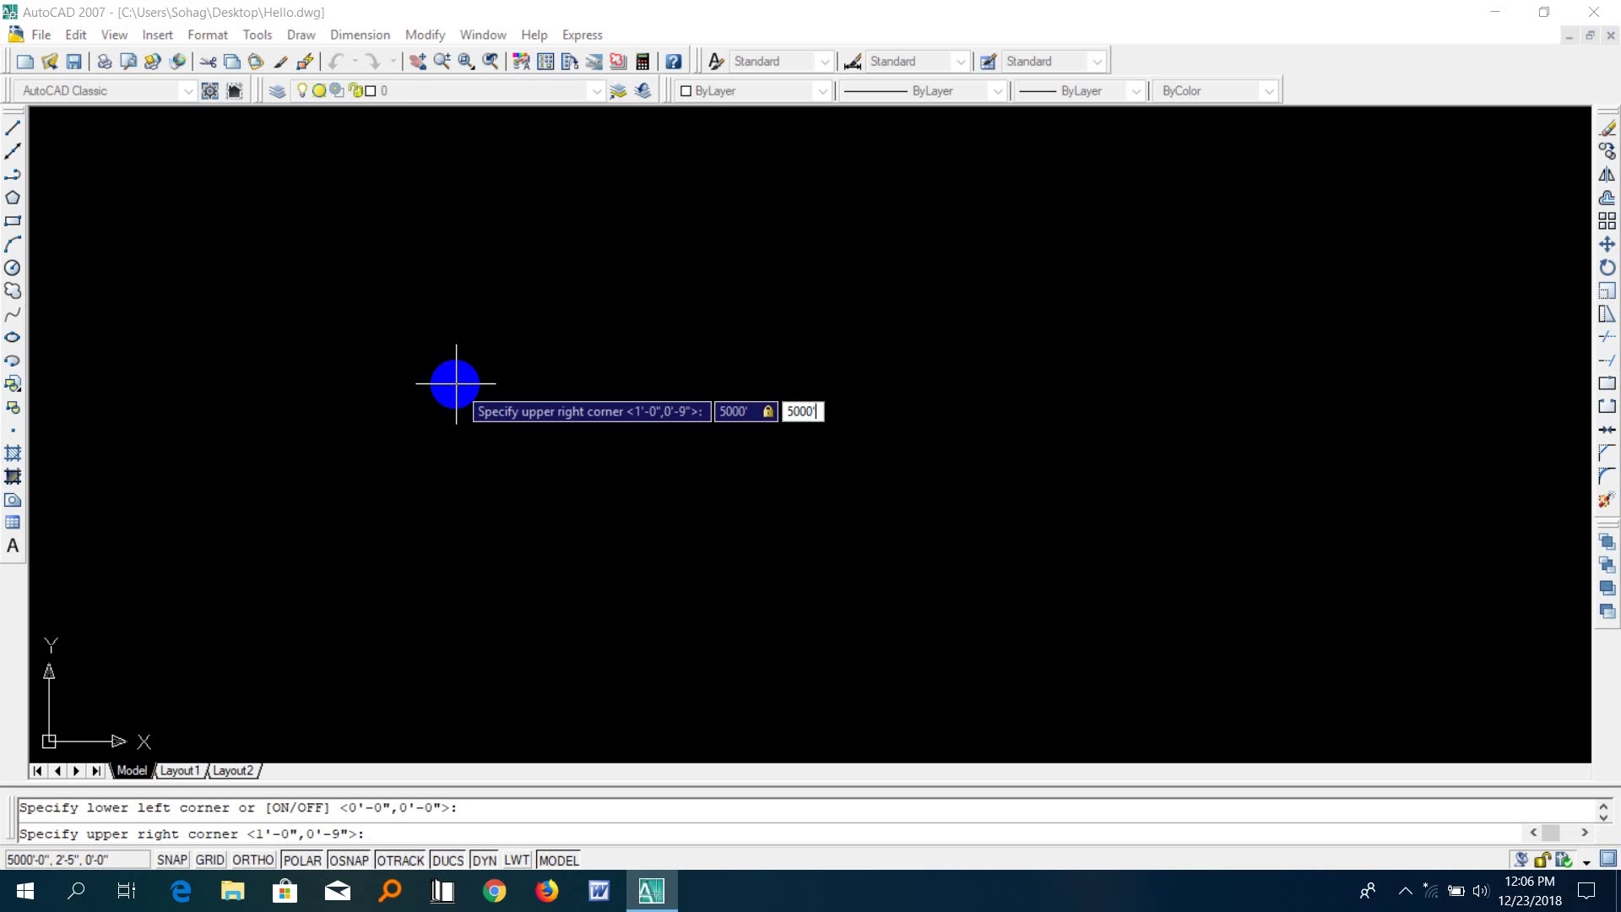
key(Return)
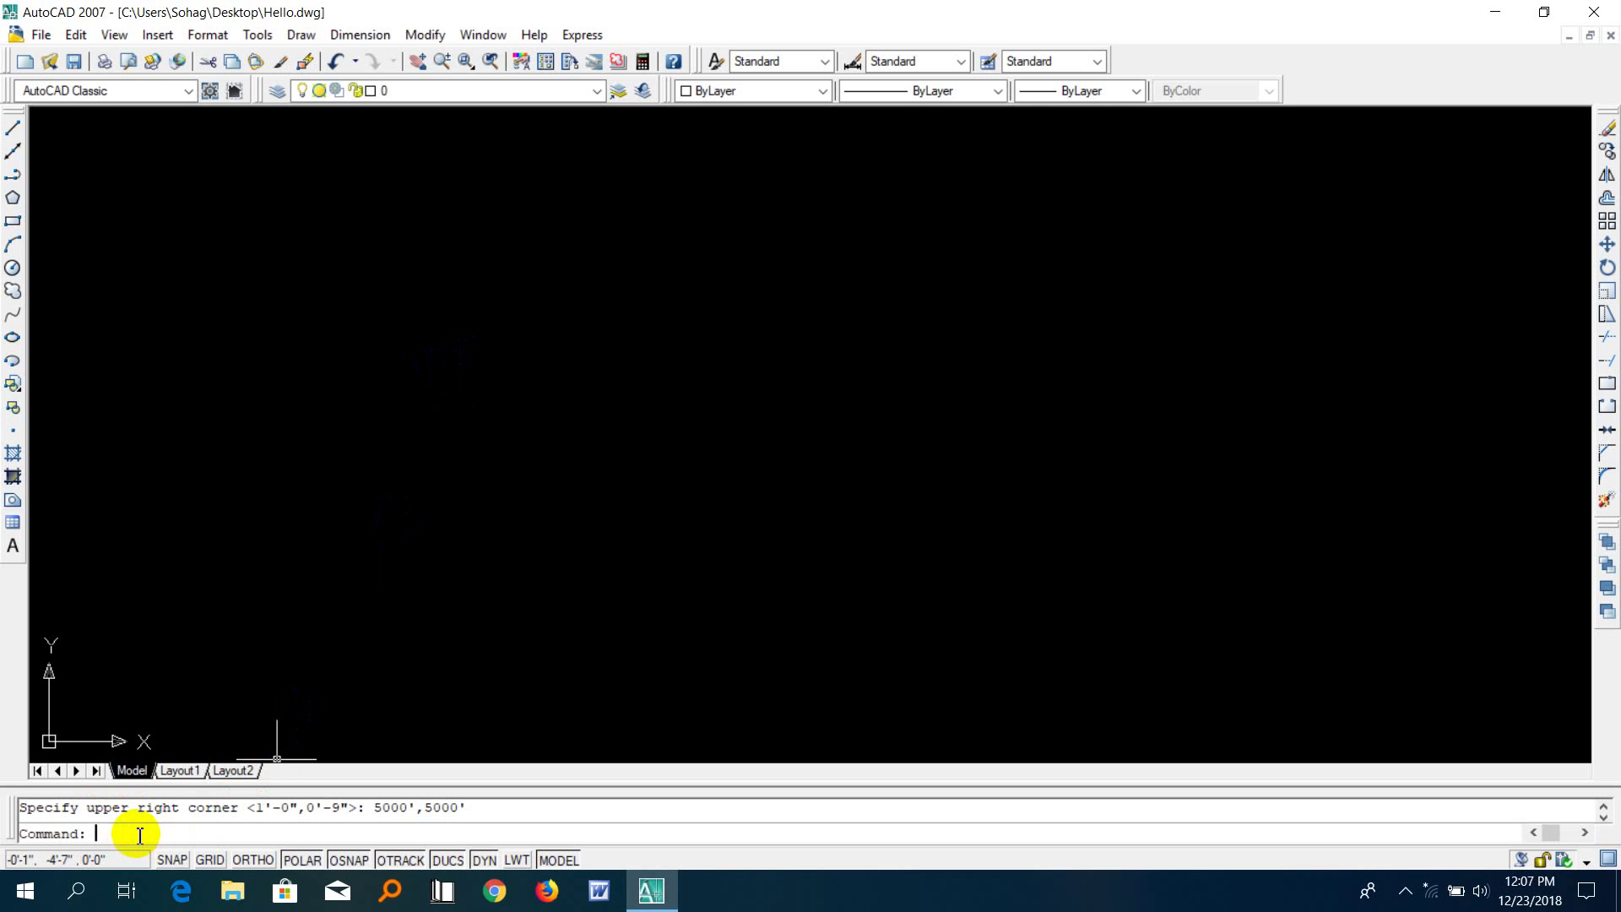
Display the grid to examine the extent of the drawing area, and turn it off again
key(F7)
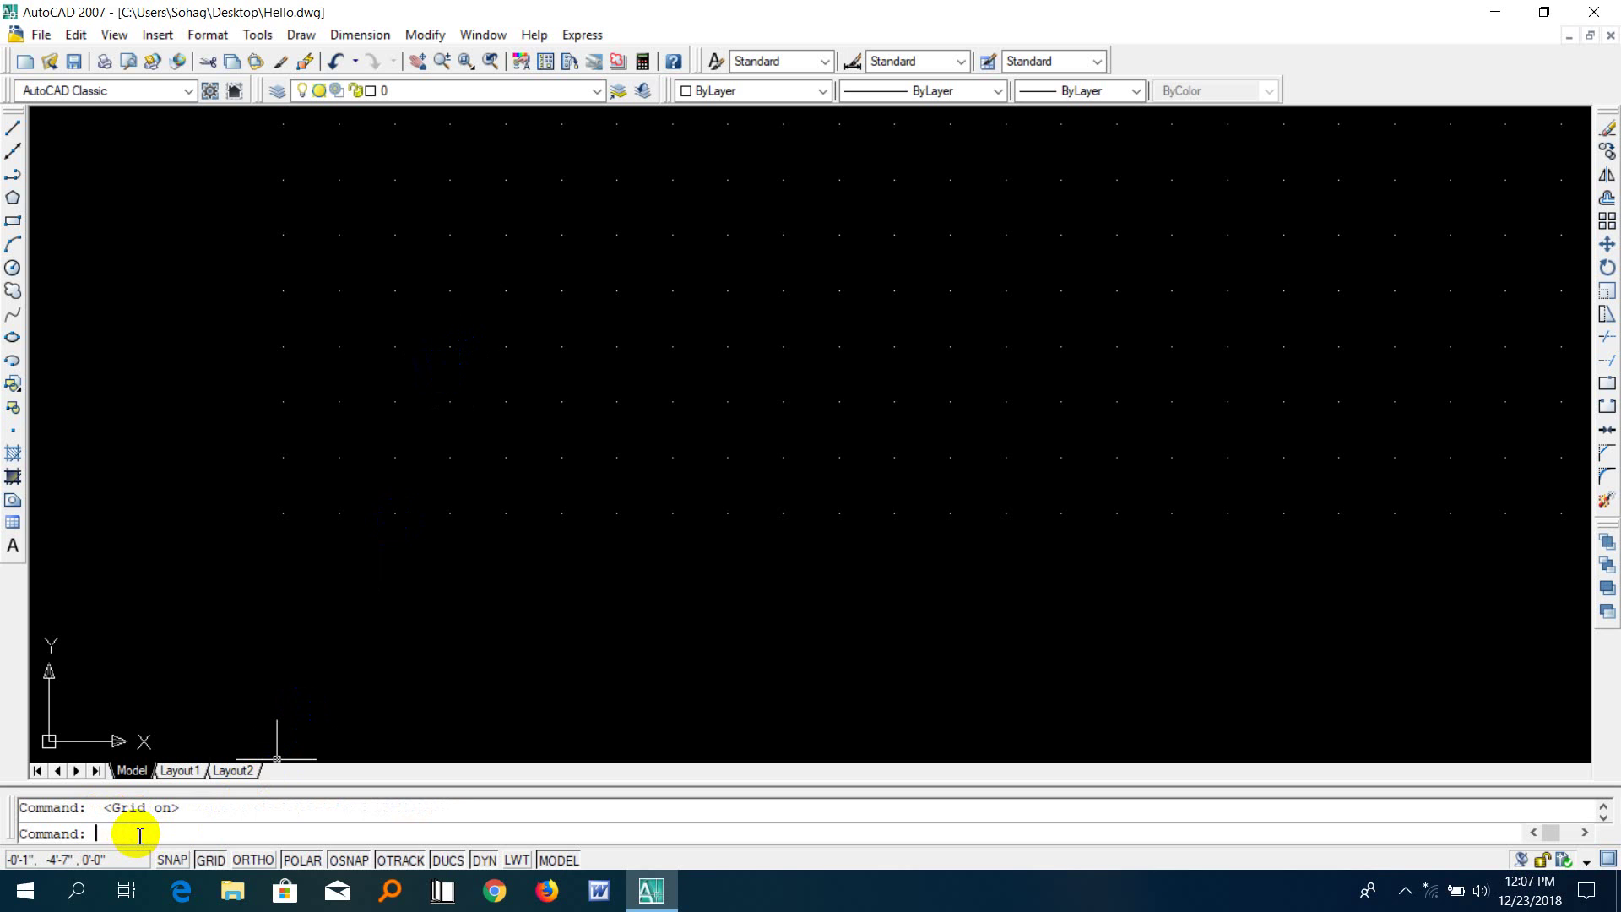
scroll(852, 361, down, 5)
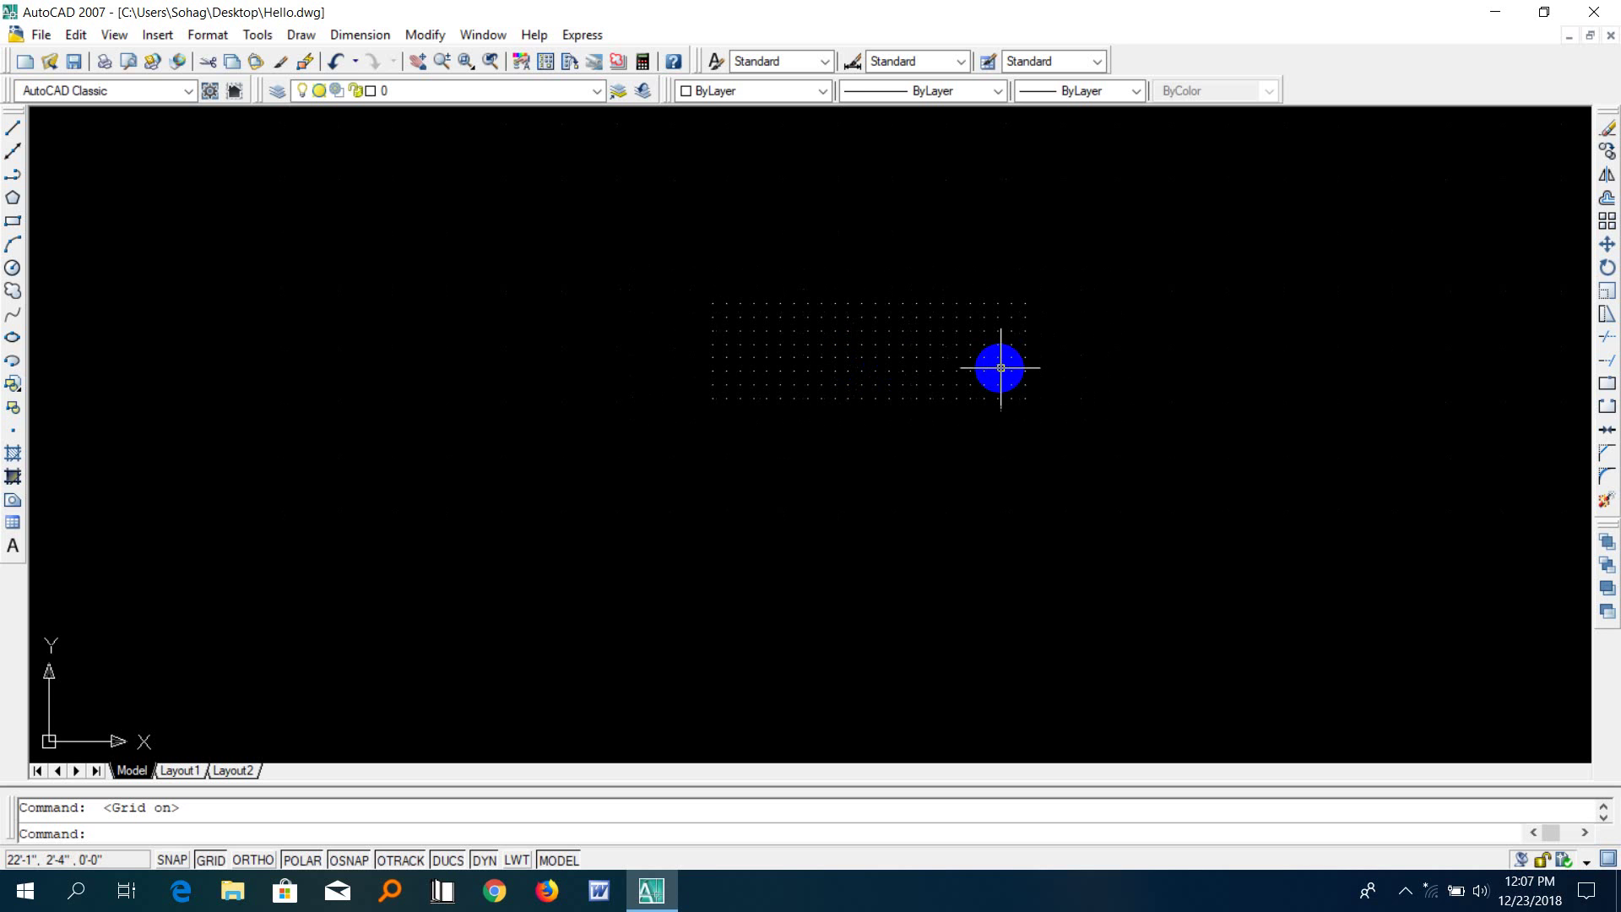
scroll(996, 363, up, 2)
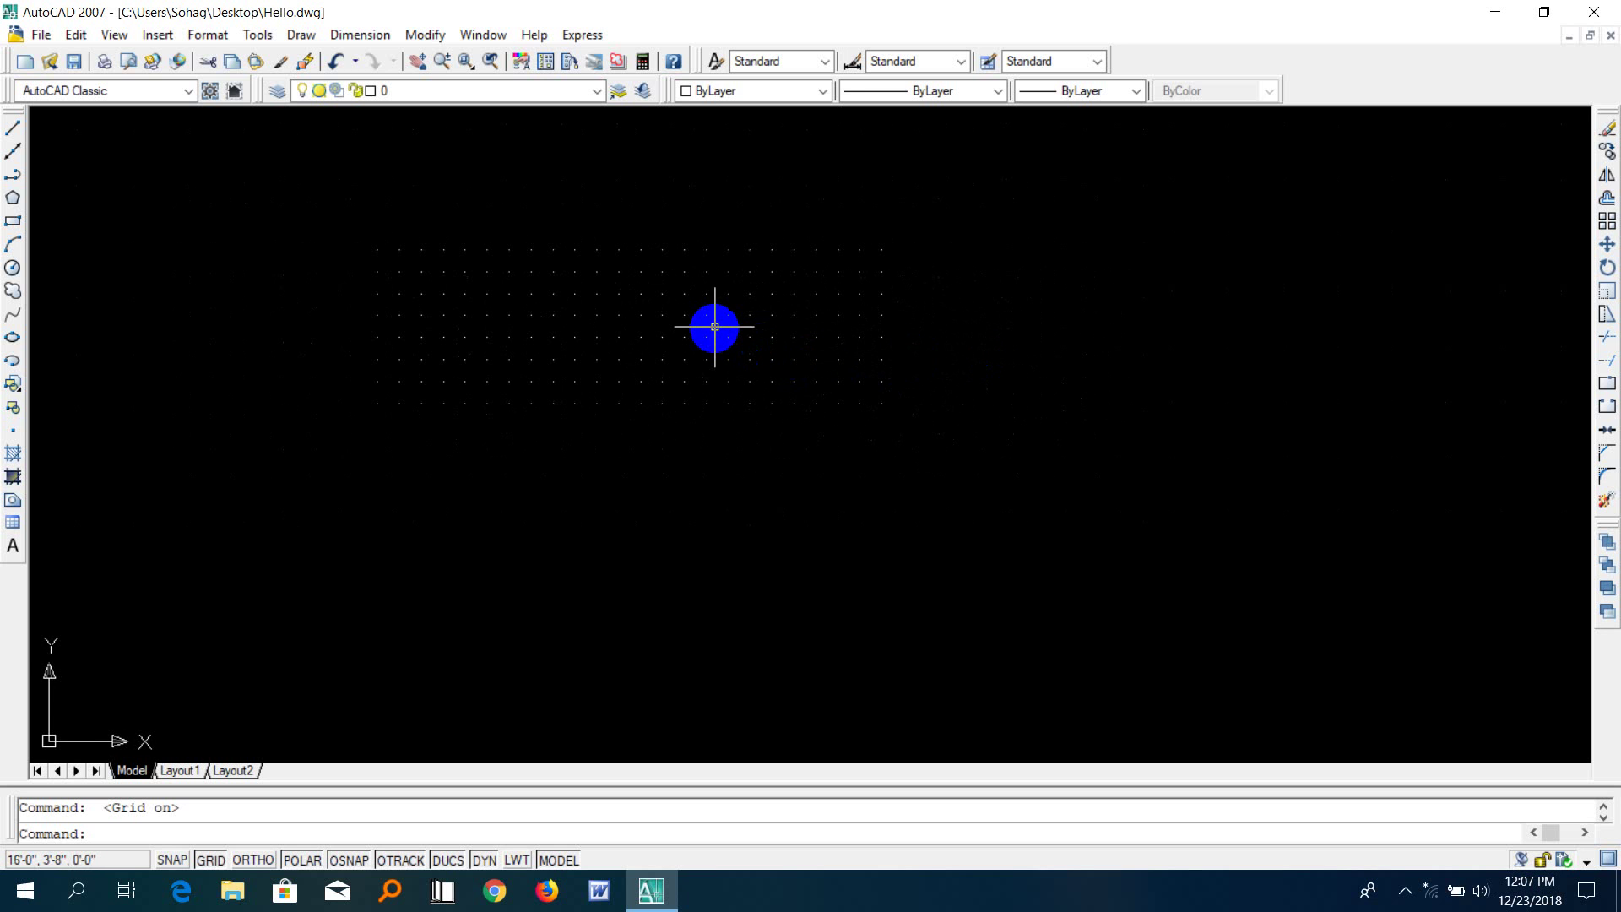
scroll(503, 306, up, 3)
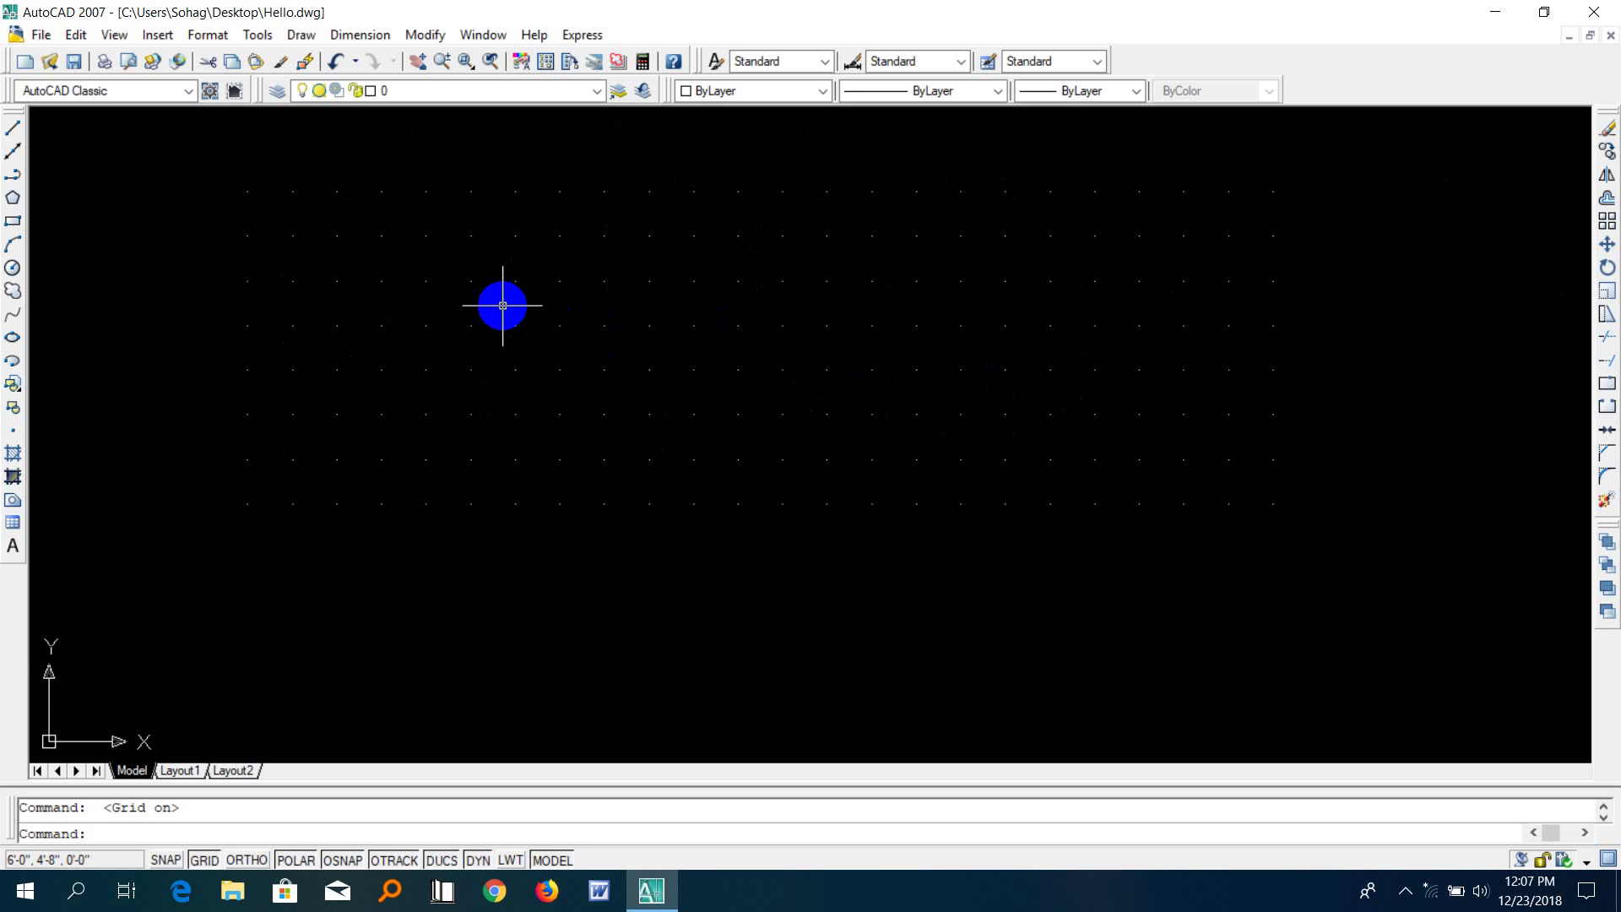
scroll(602, 301, down, 4)
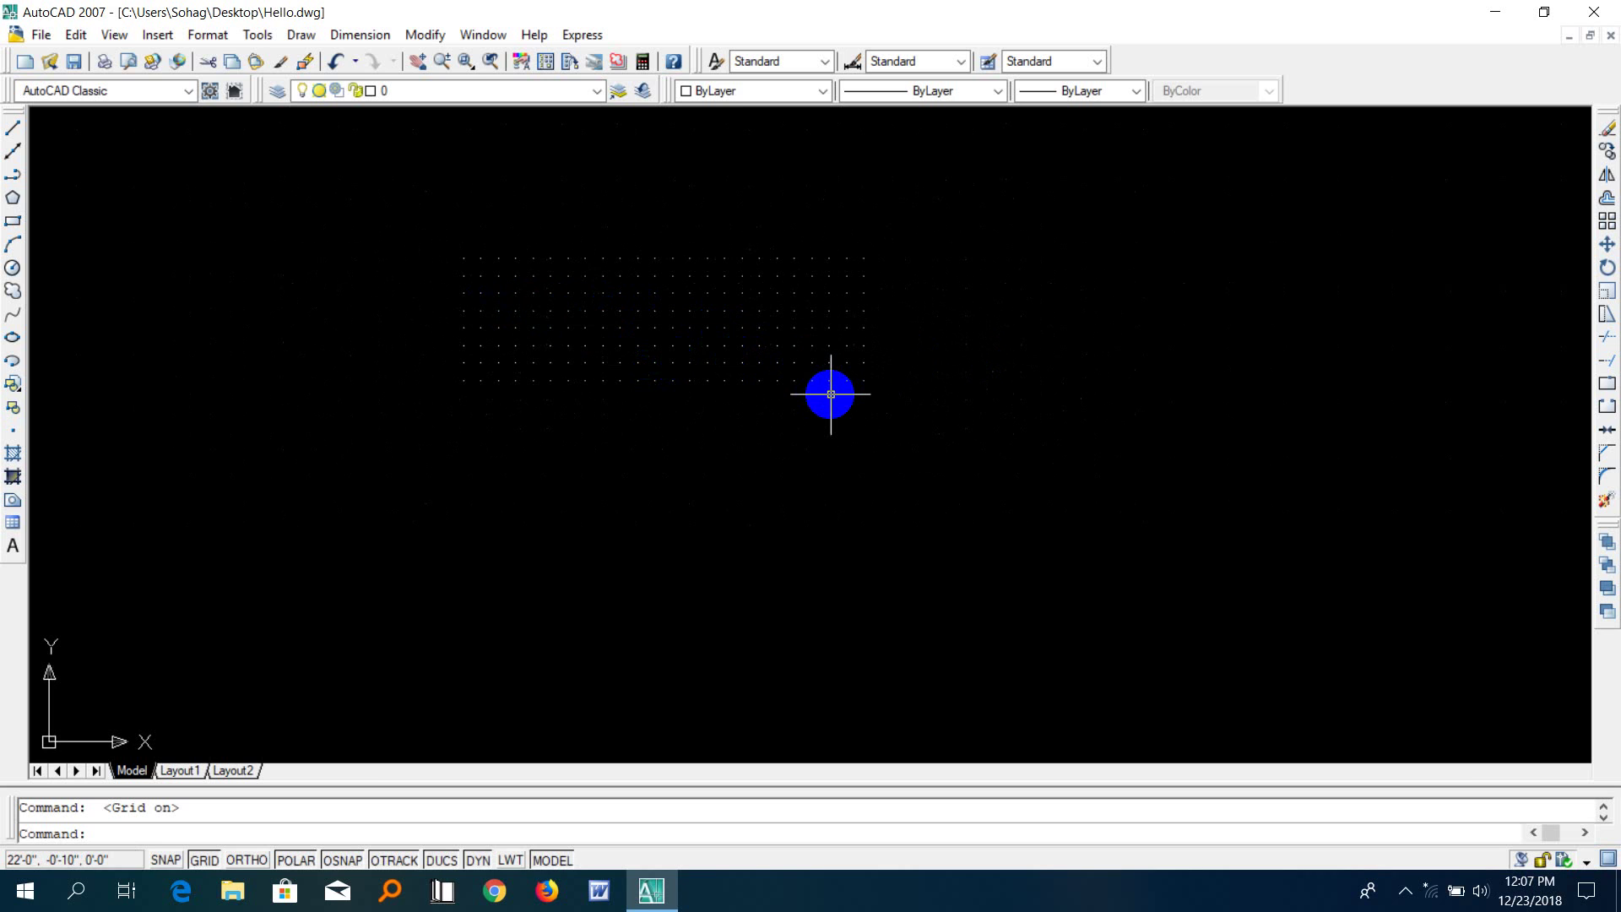
key(F7)
scroll(730, 360, down, 2)
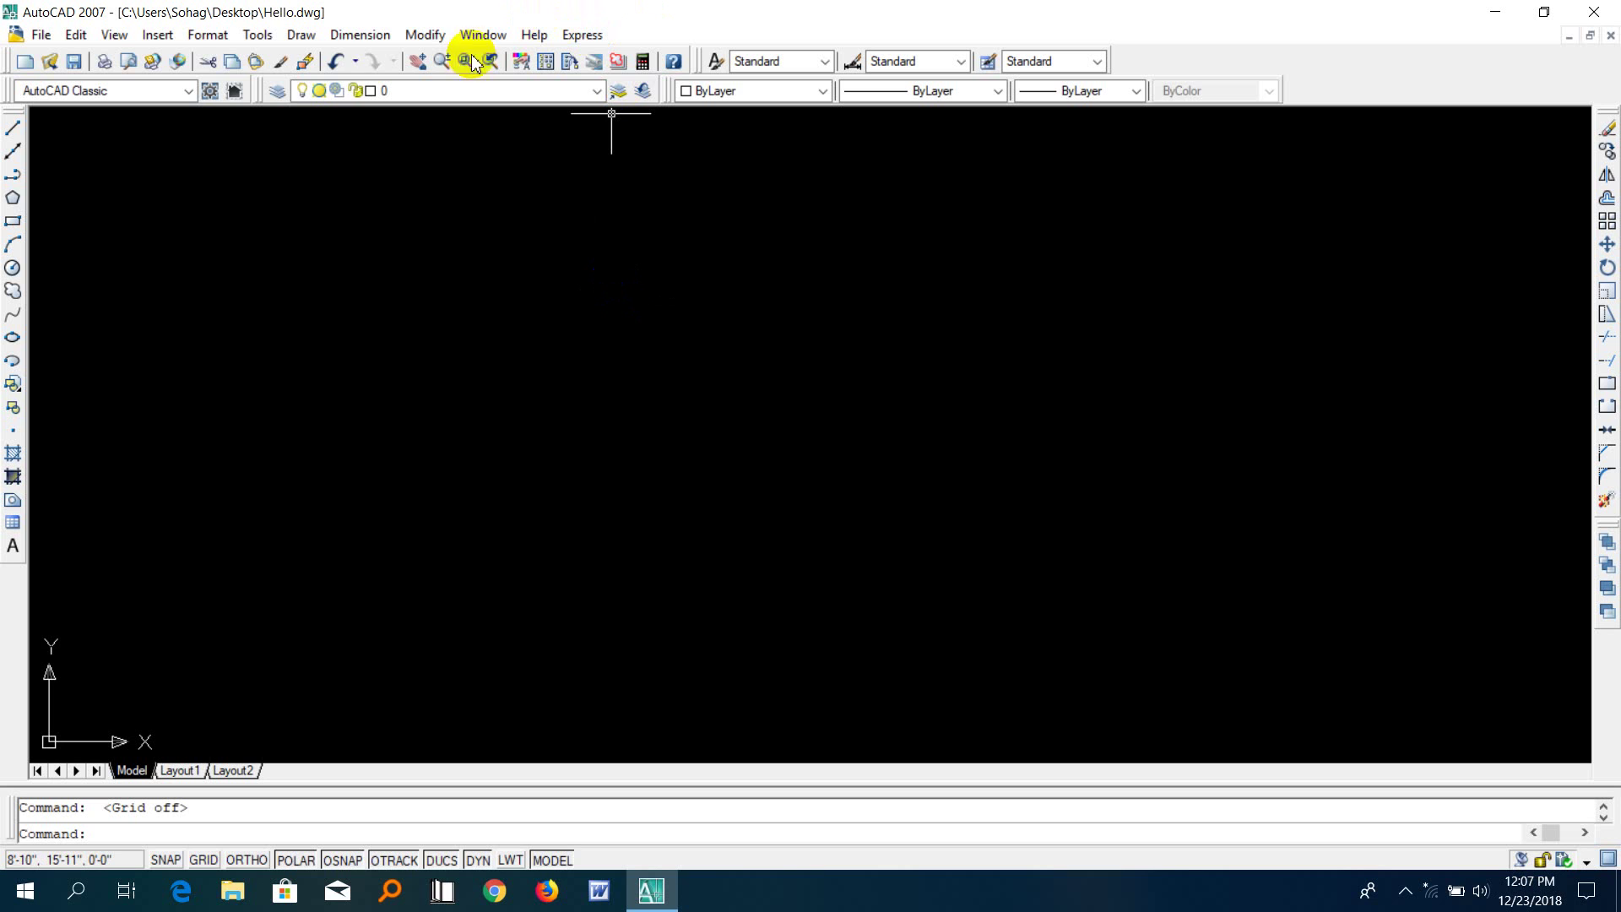
click(206, 38)
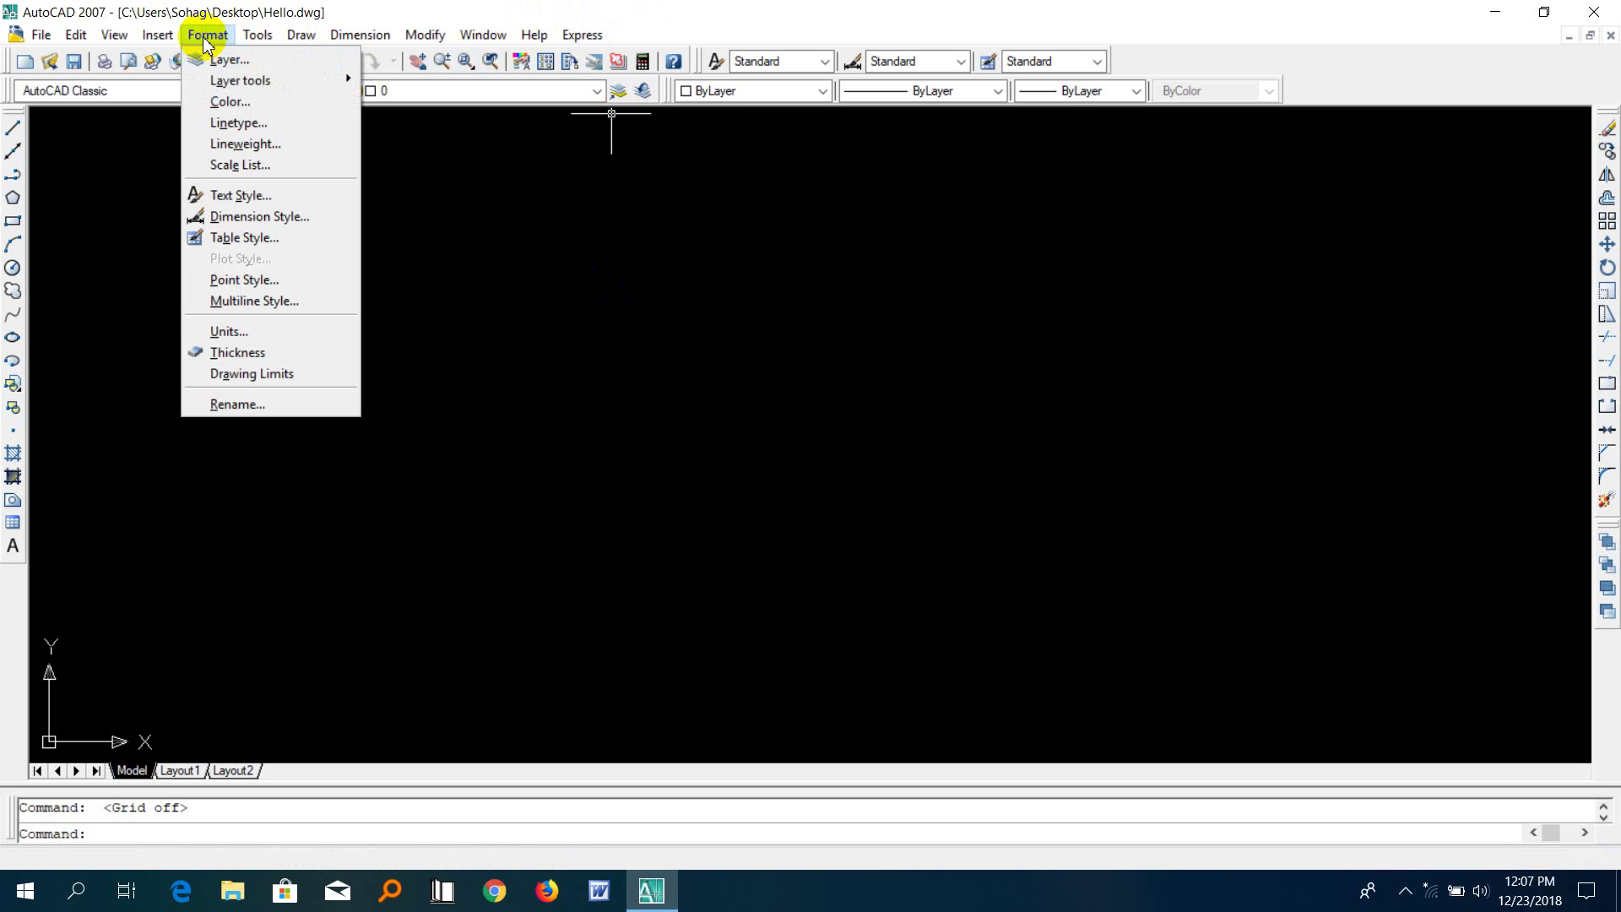
click(276, 221)
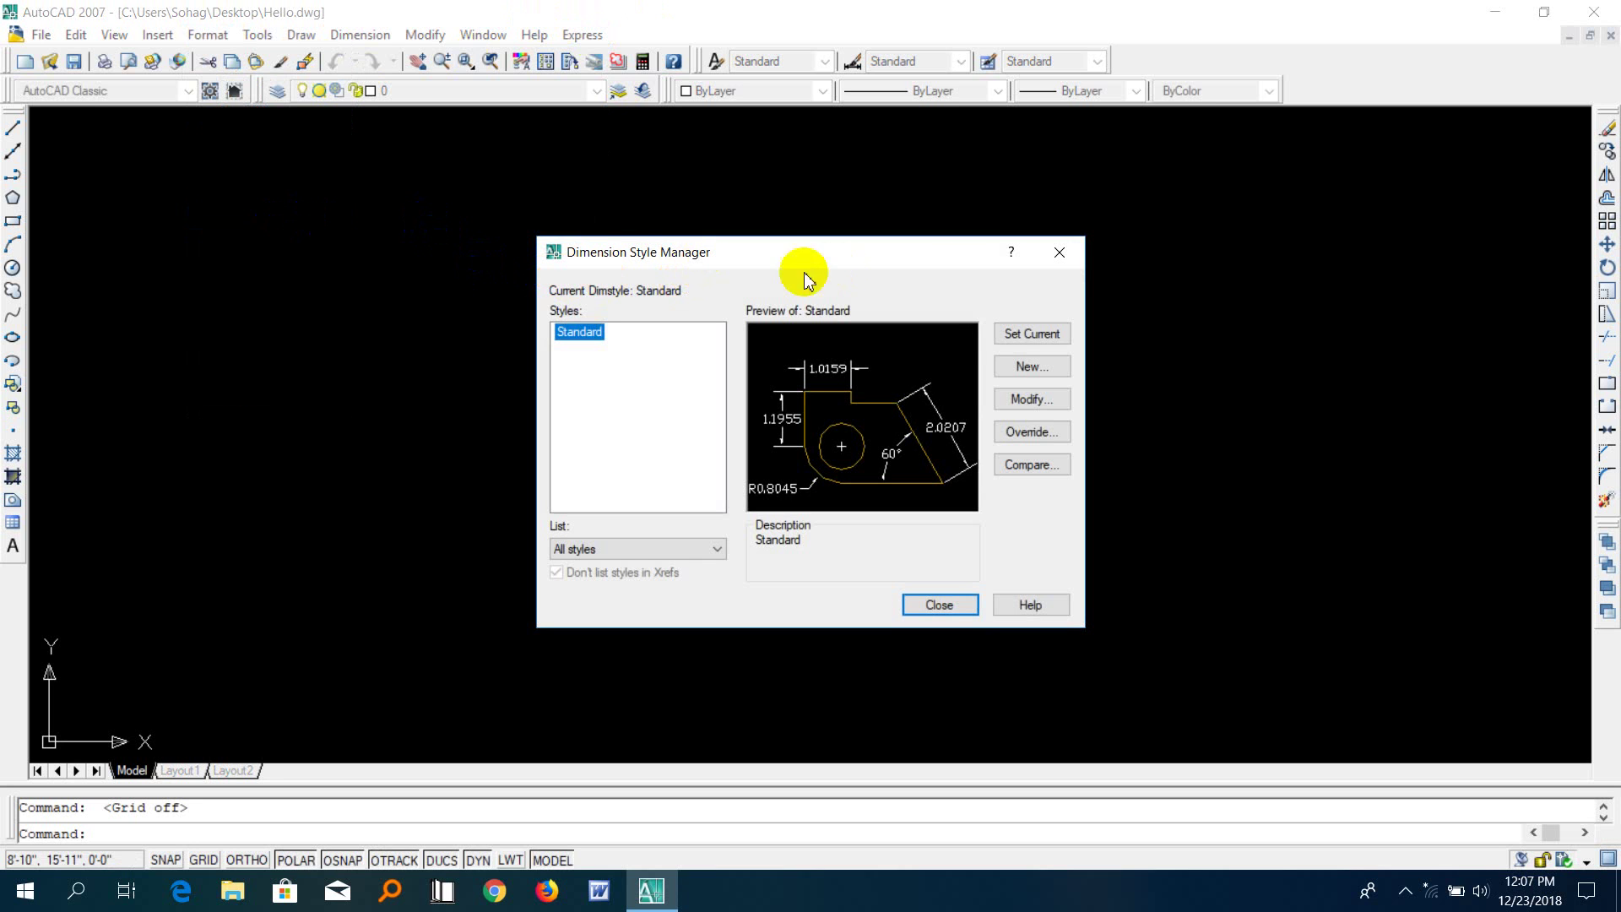
click(1059, 252)
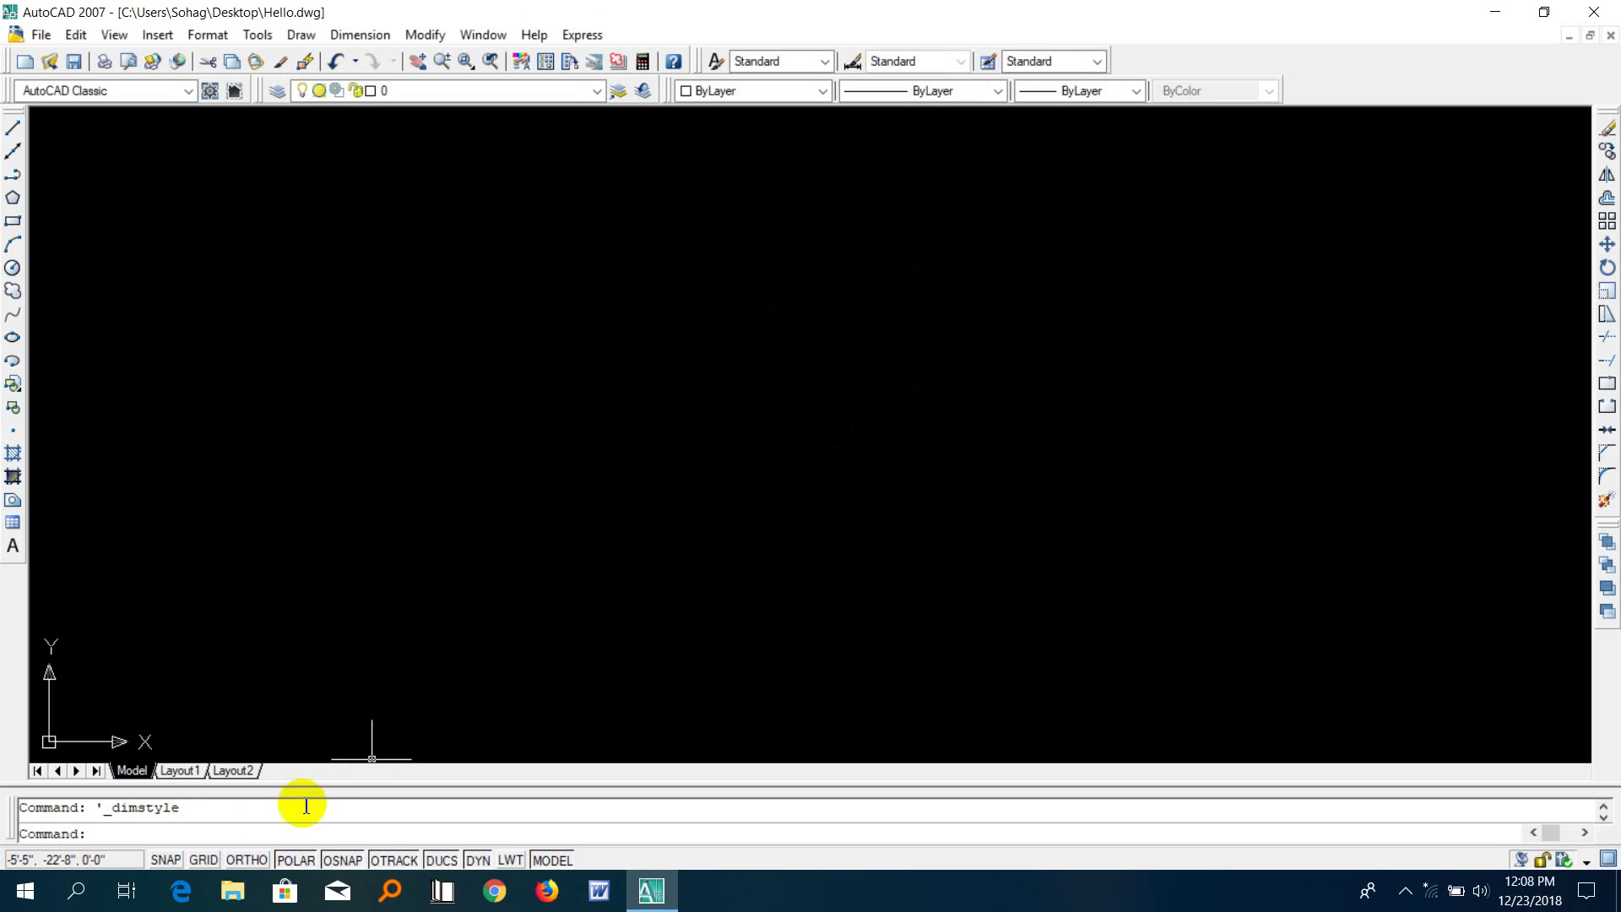
text(d)
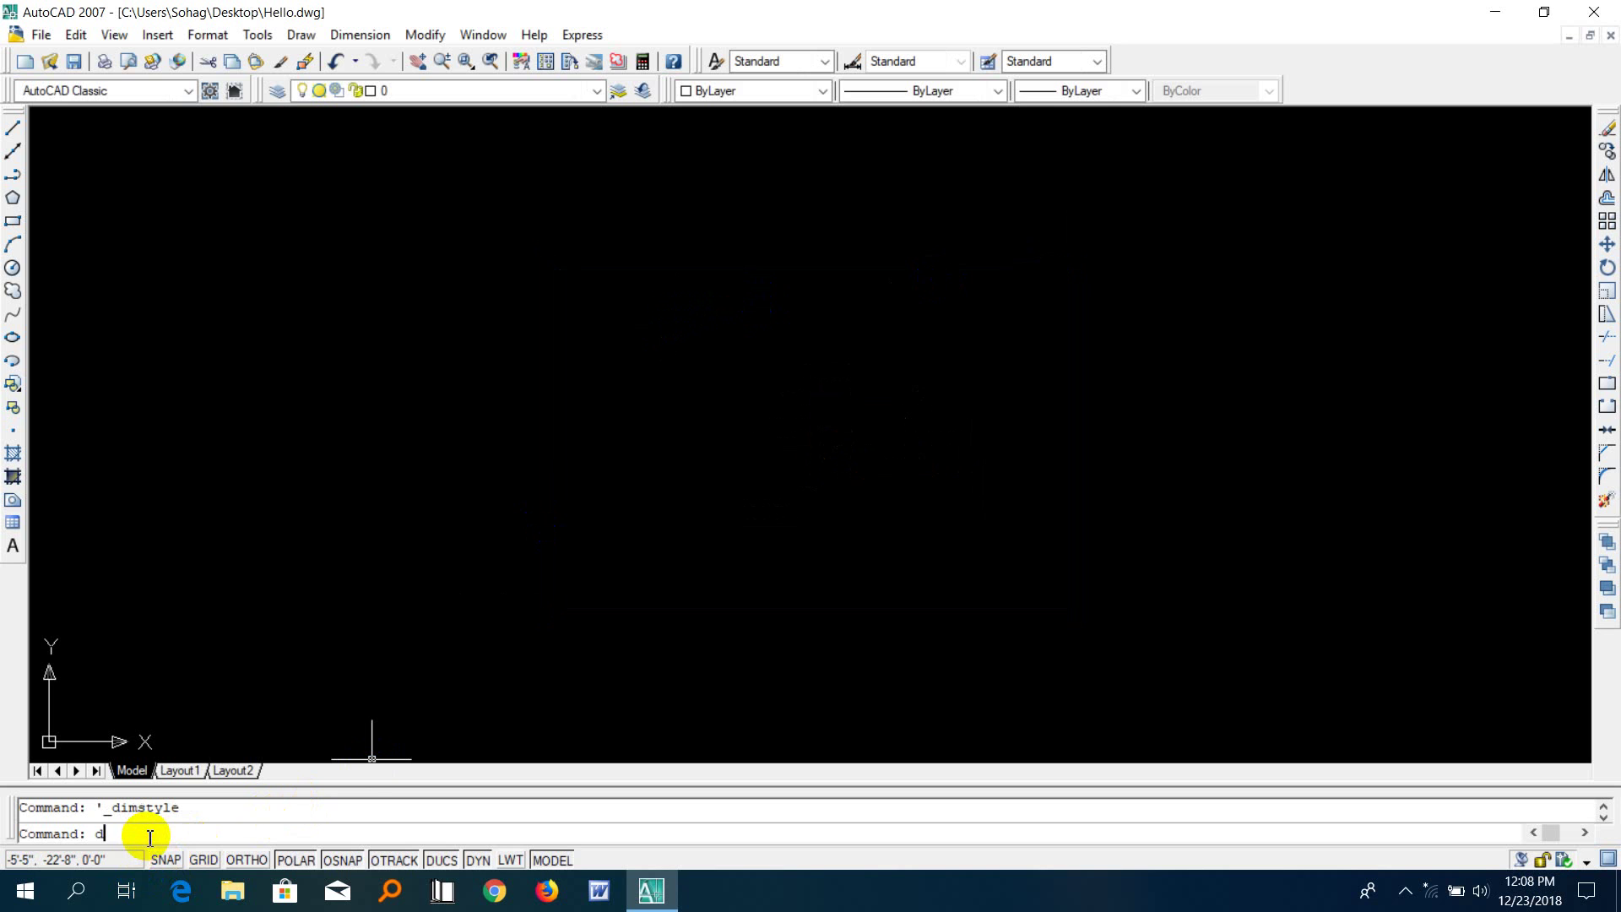
key(Return)
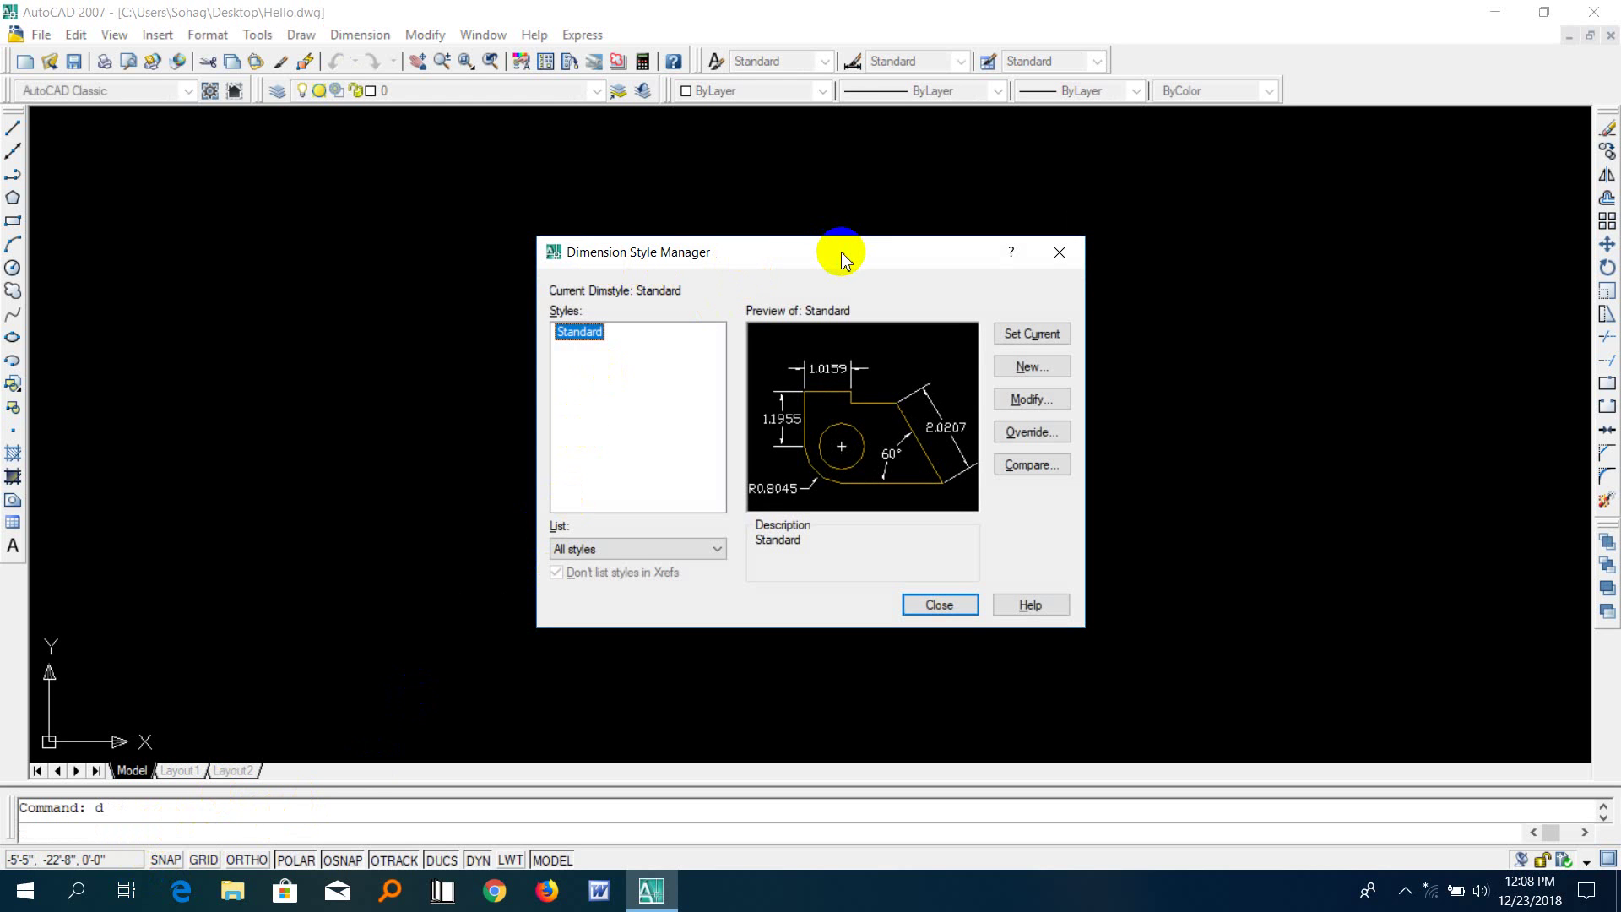
click(1060, 251)
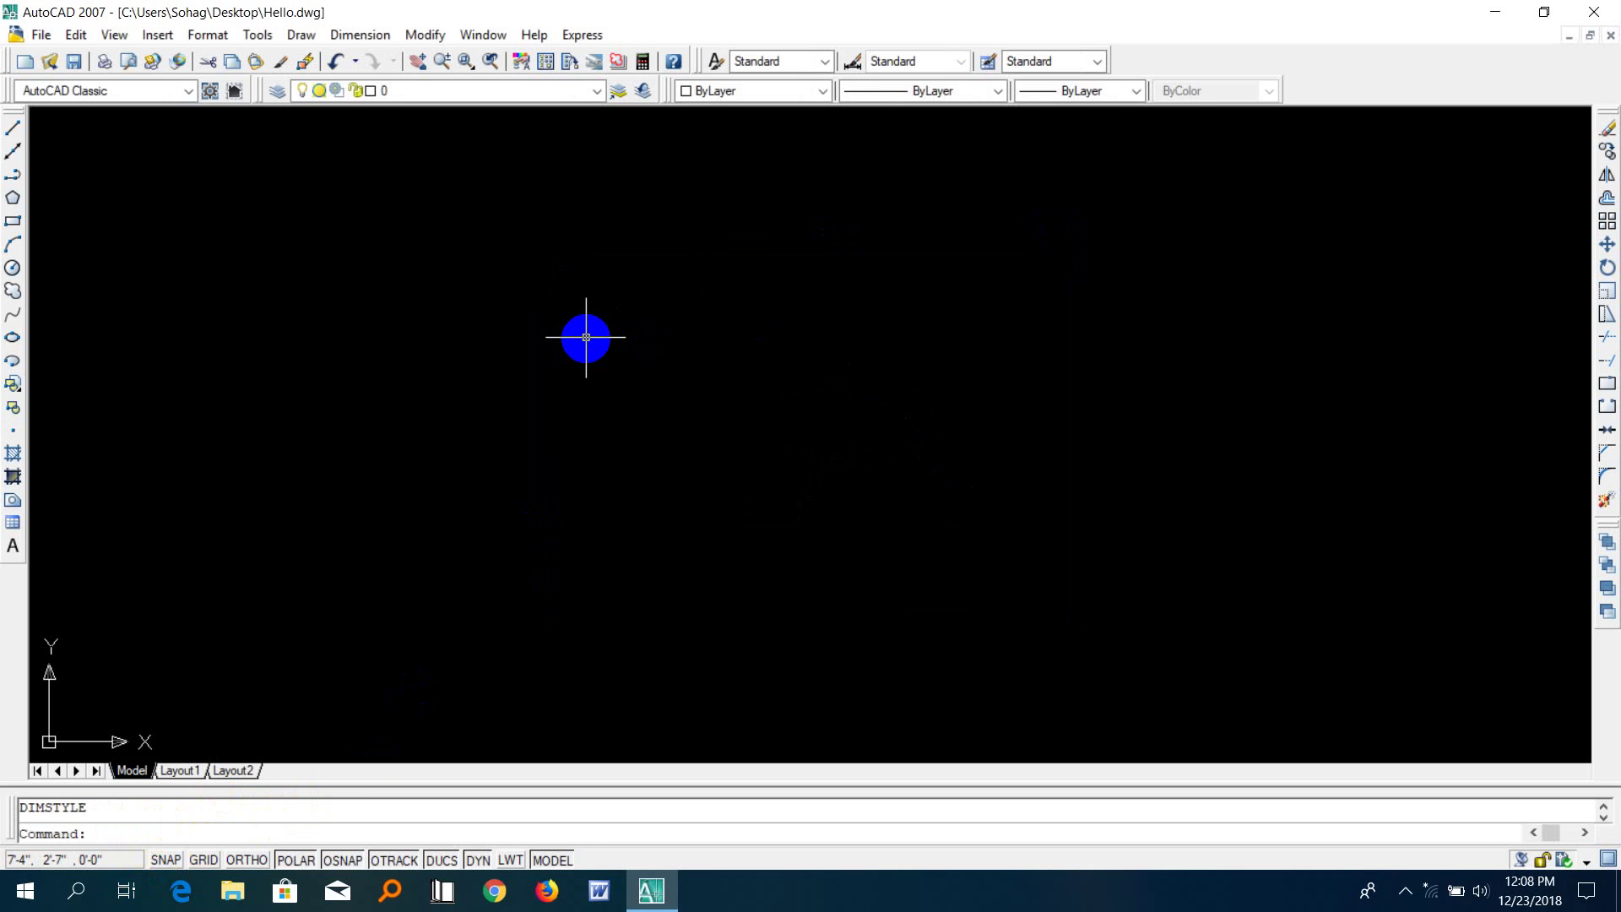
Create a new dimension style named "Hello Tech BD" based on Standard for all dimensions, and continue to its settings
text(d)
key(Return)
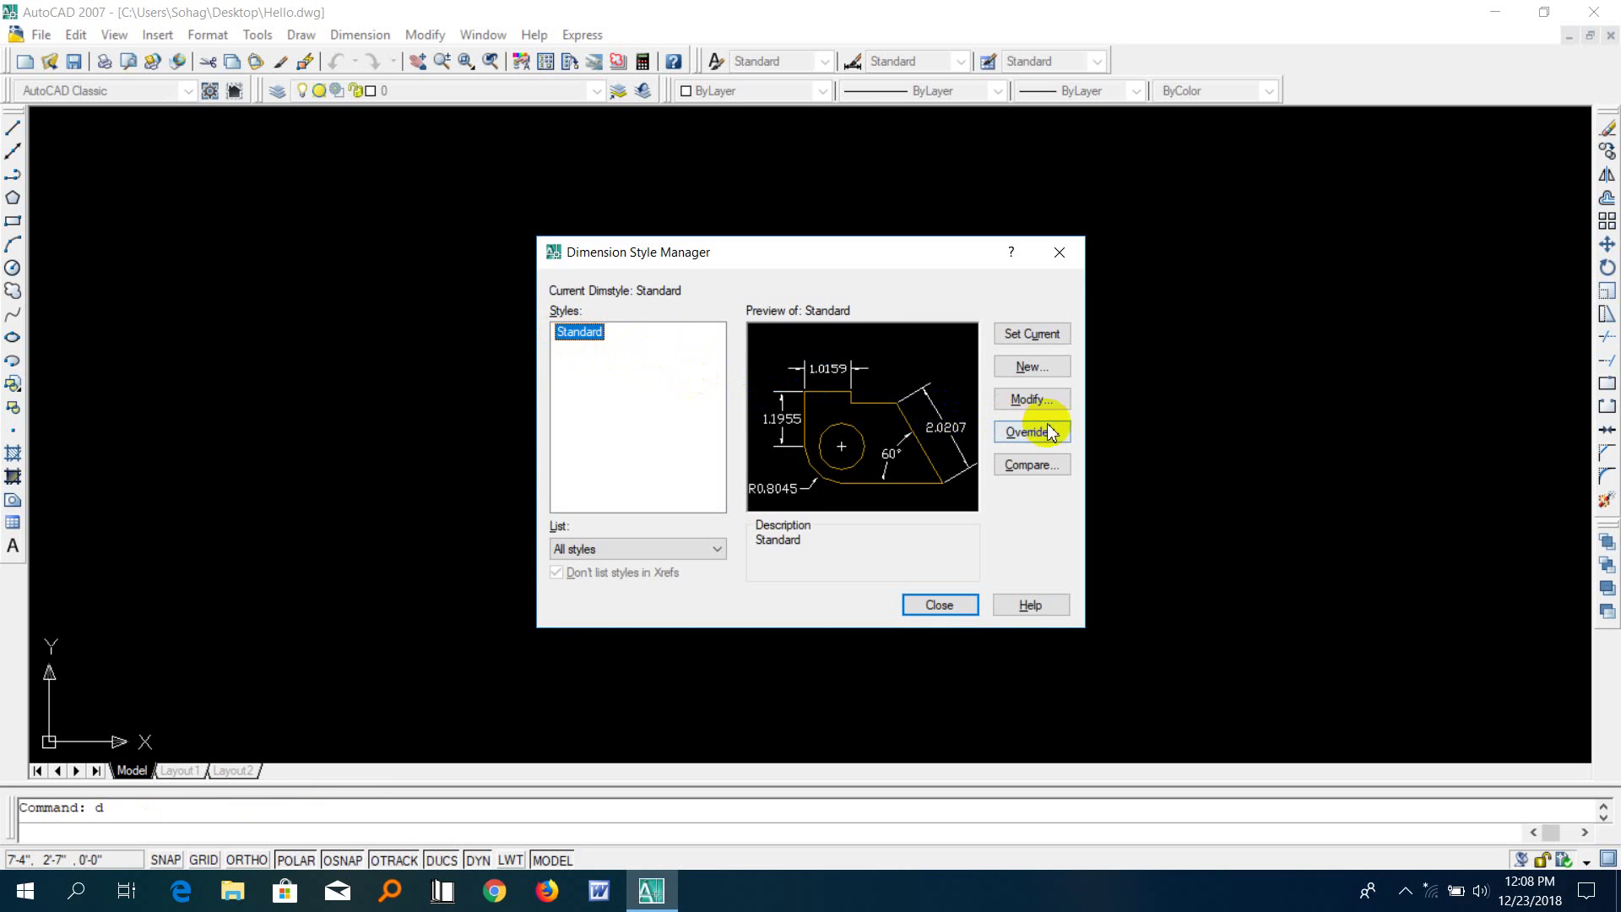
click(1026, 366)
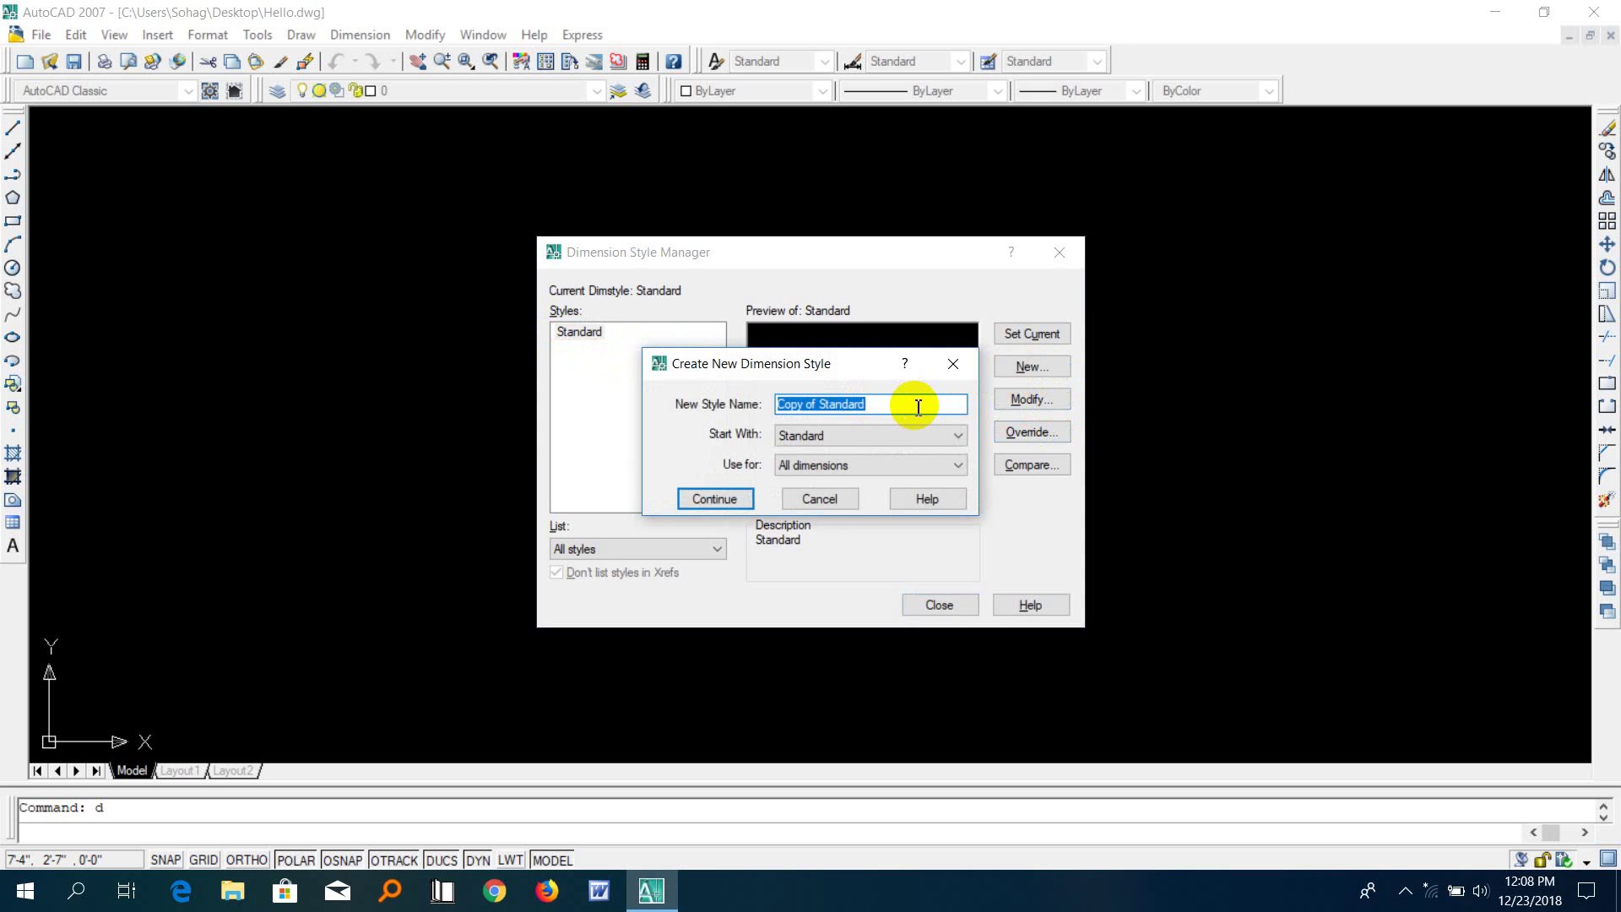
click(917, 405)
drag(904, 406, 745, 423)
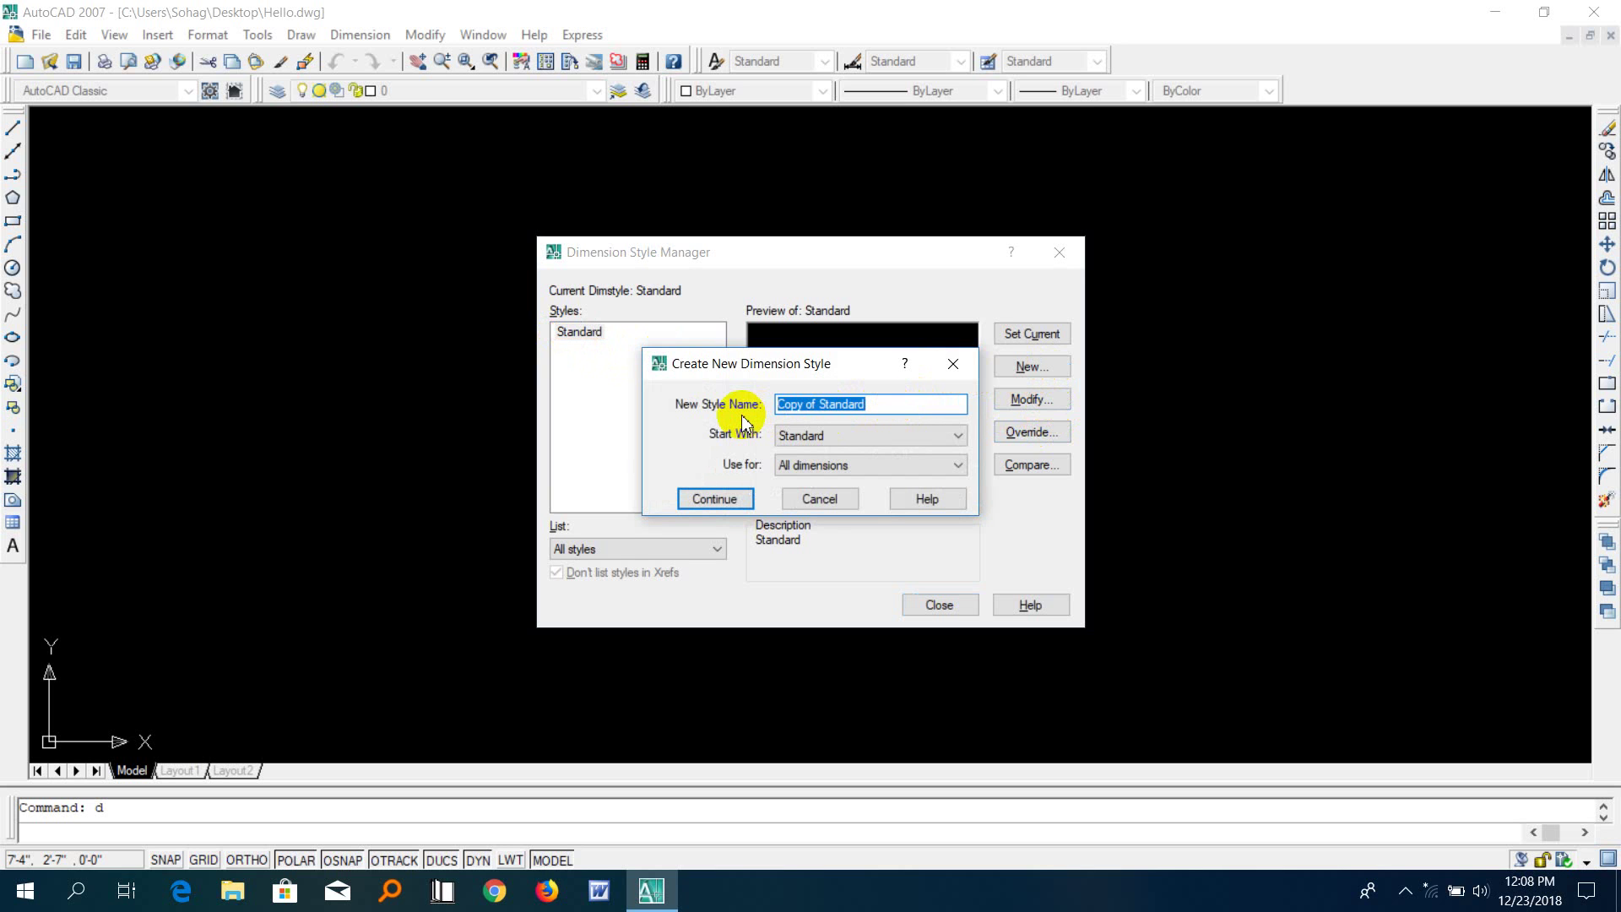
text(hello tec)
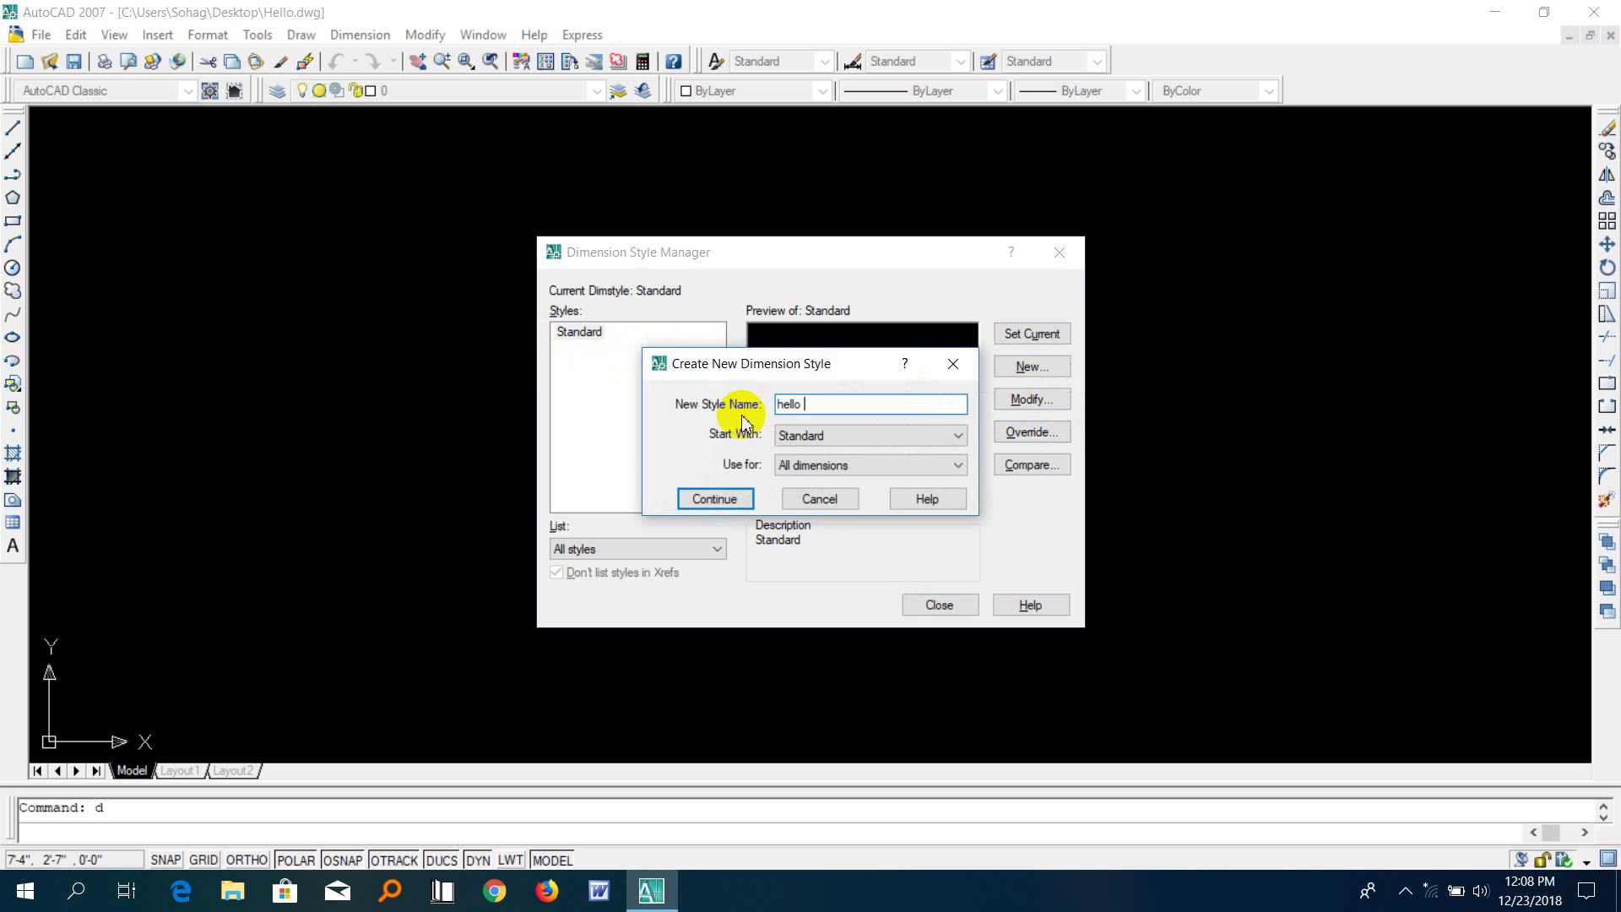
text(h b)
text(BD)
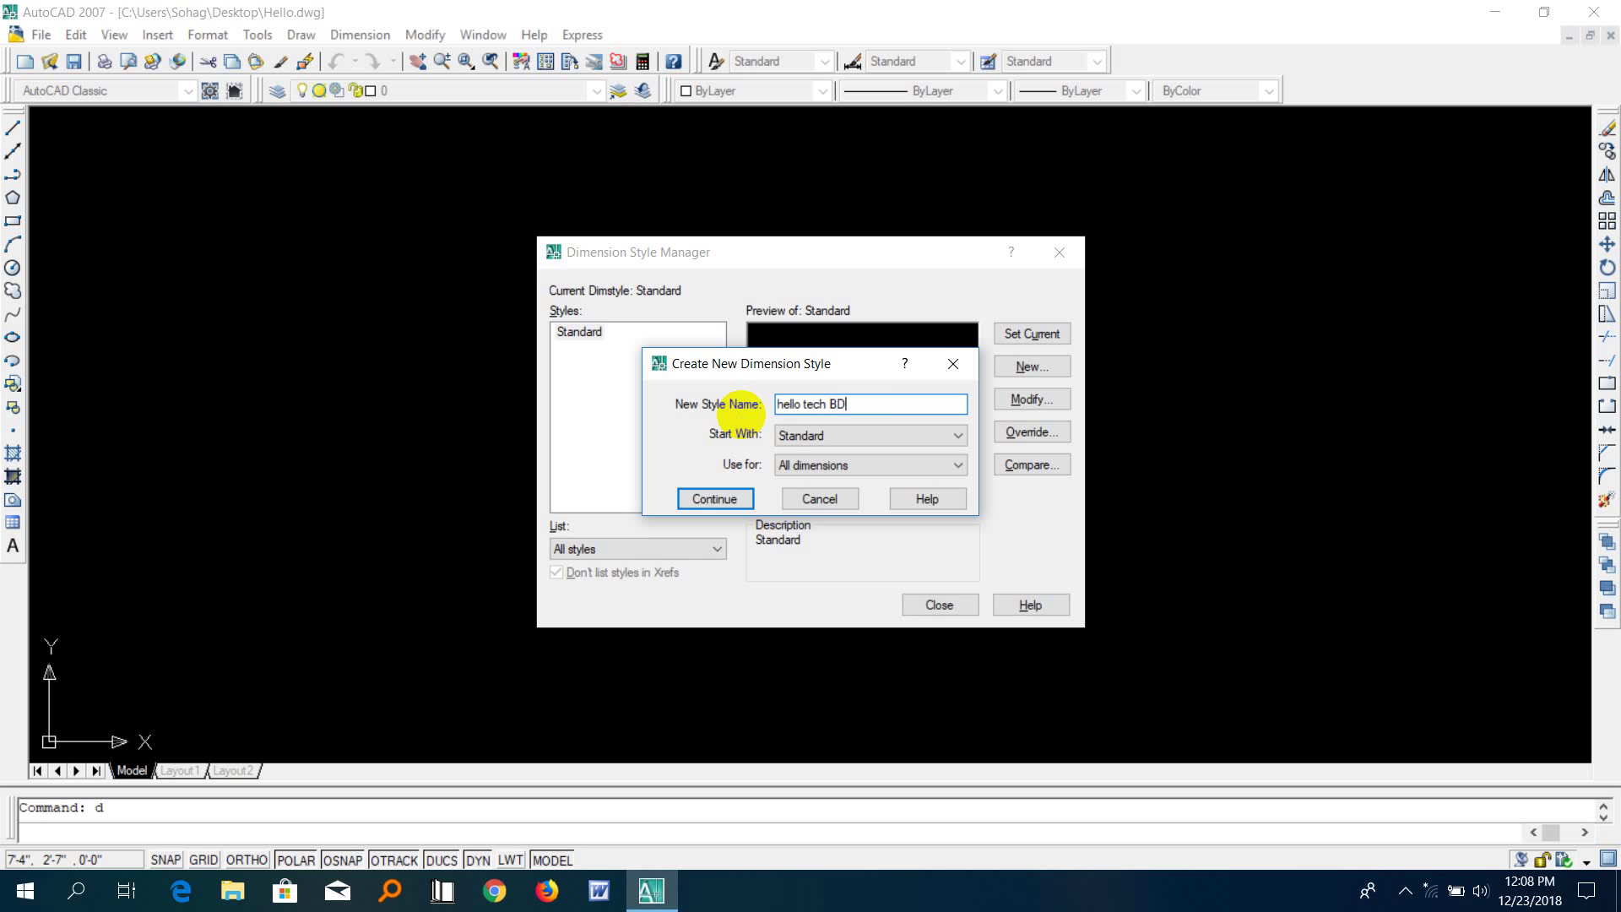
click(811, 405)
key(BackSpace)
text(T)
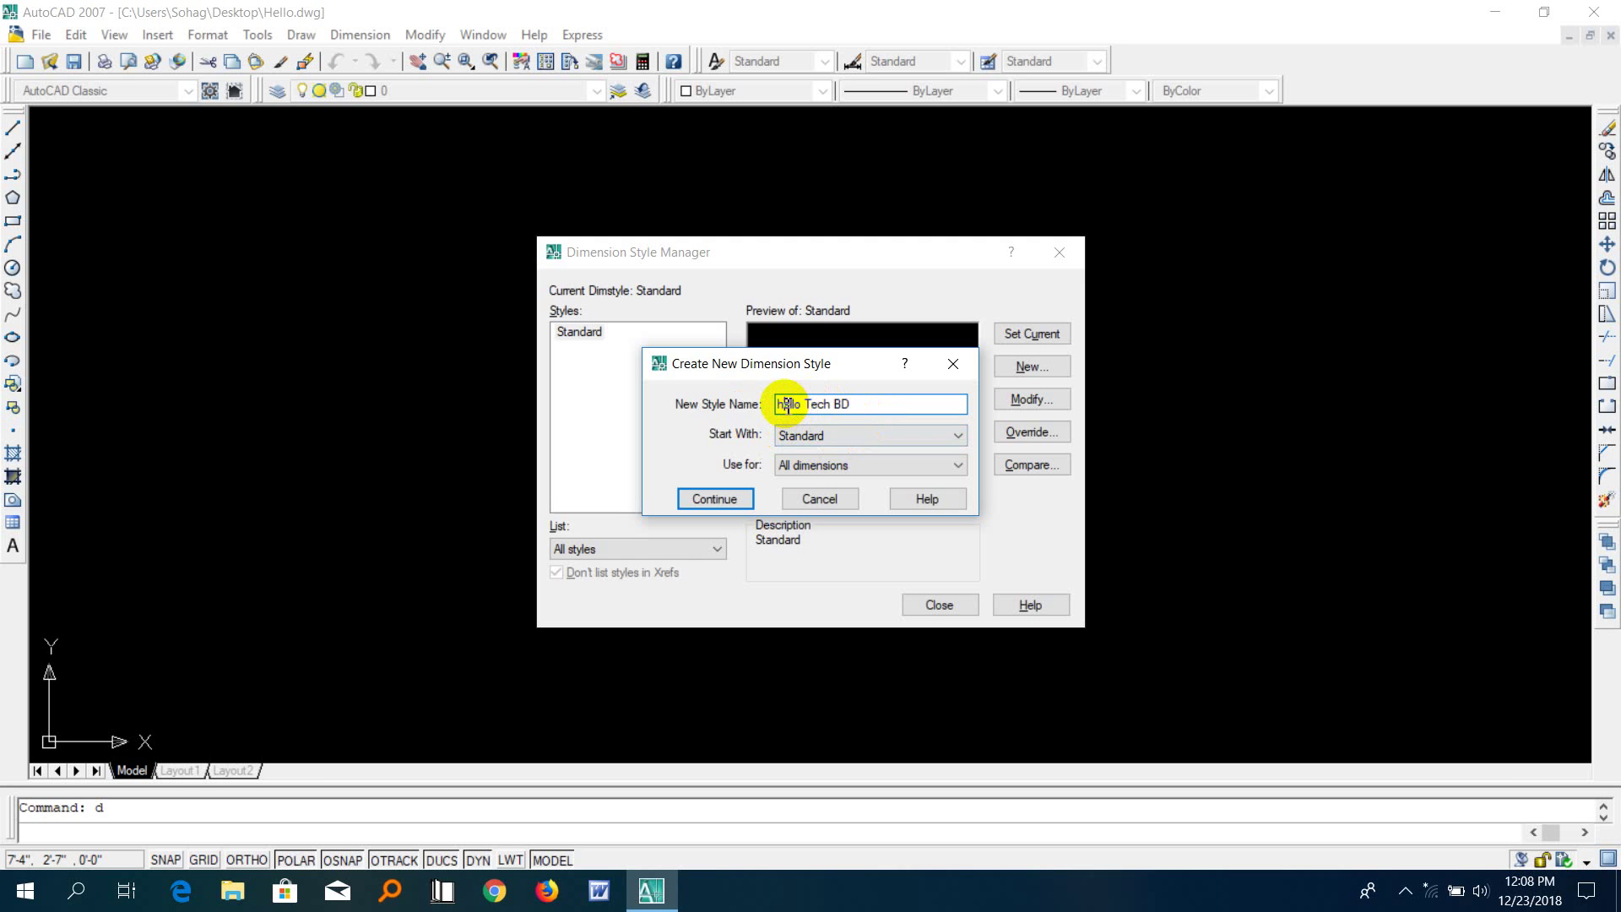
click(787, 404)
key(BackSpace)
text(H)
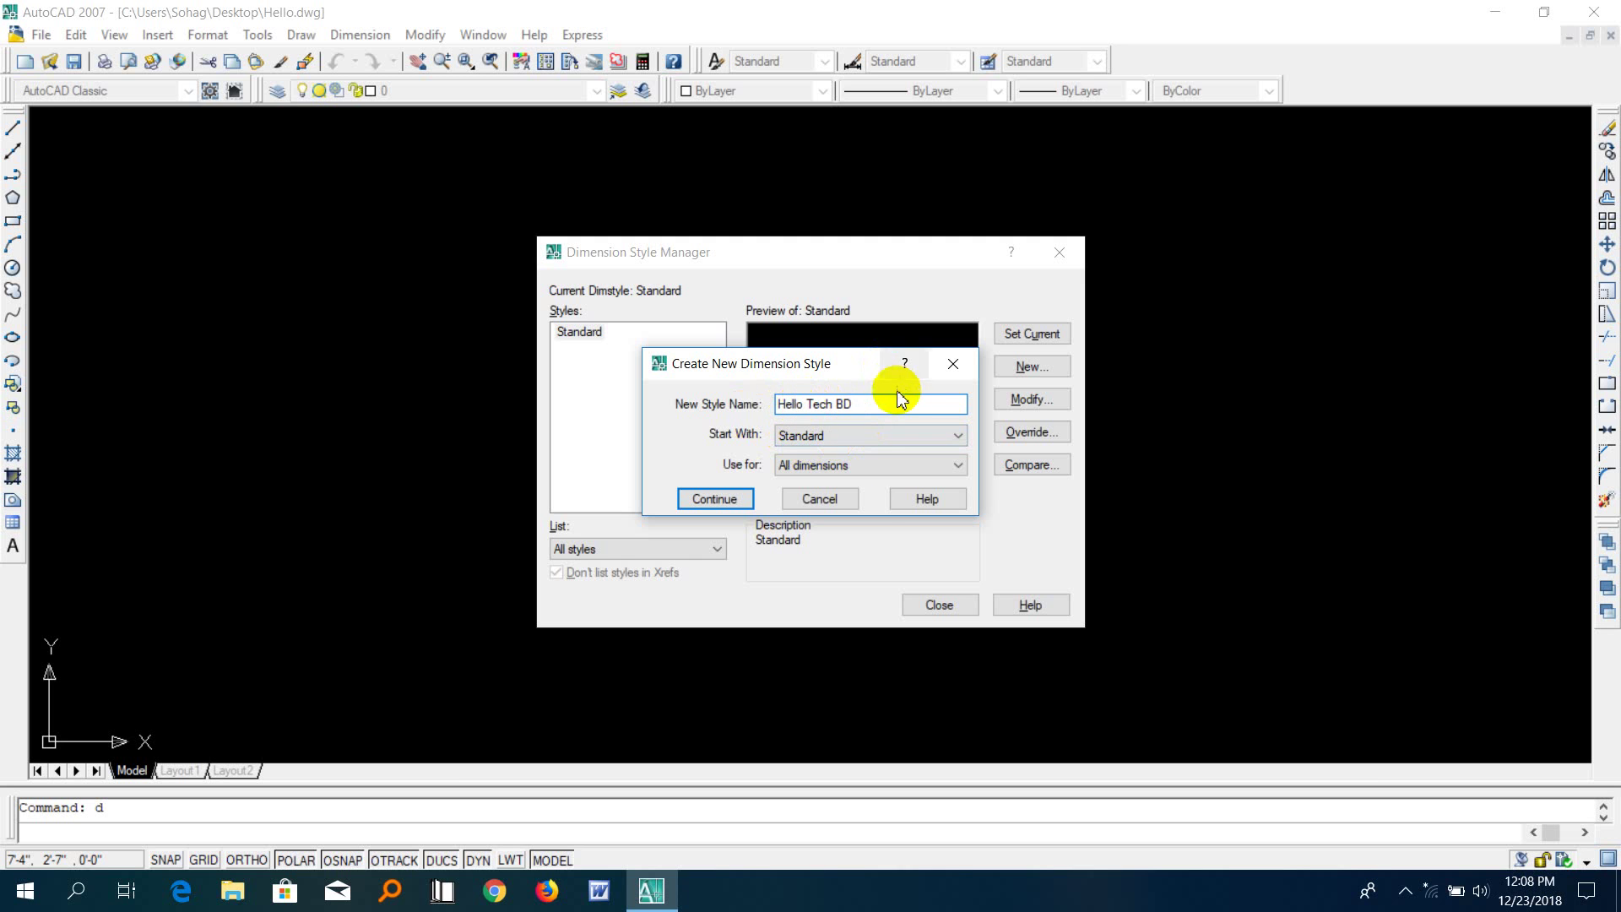
click(711, 499)
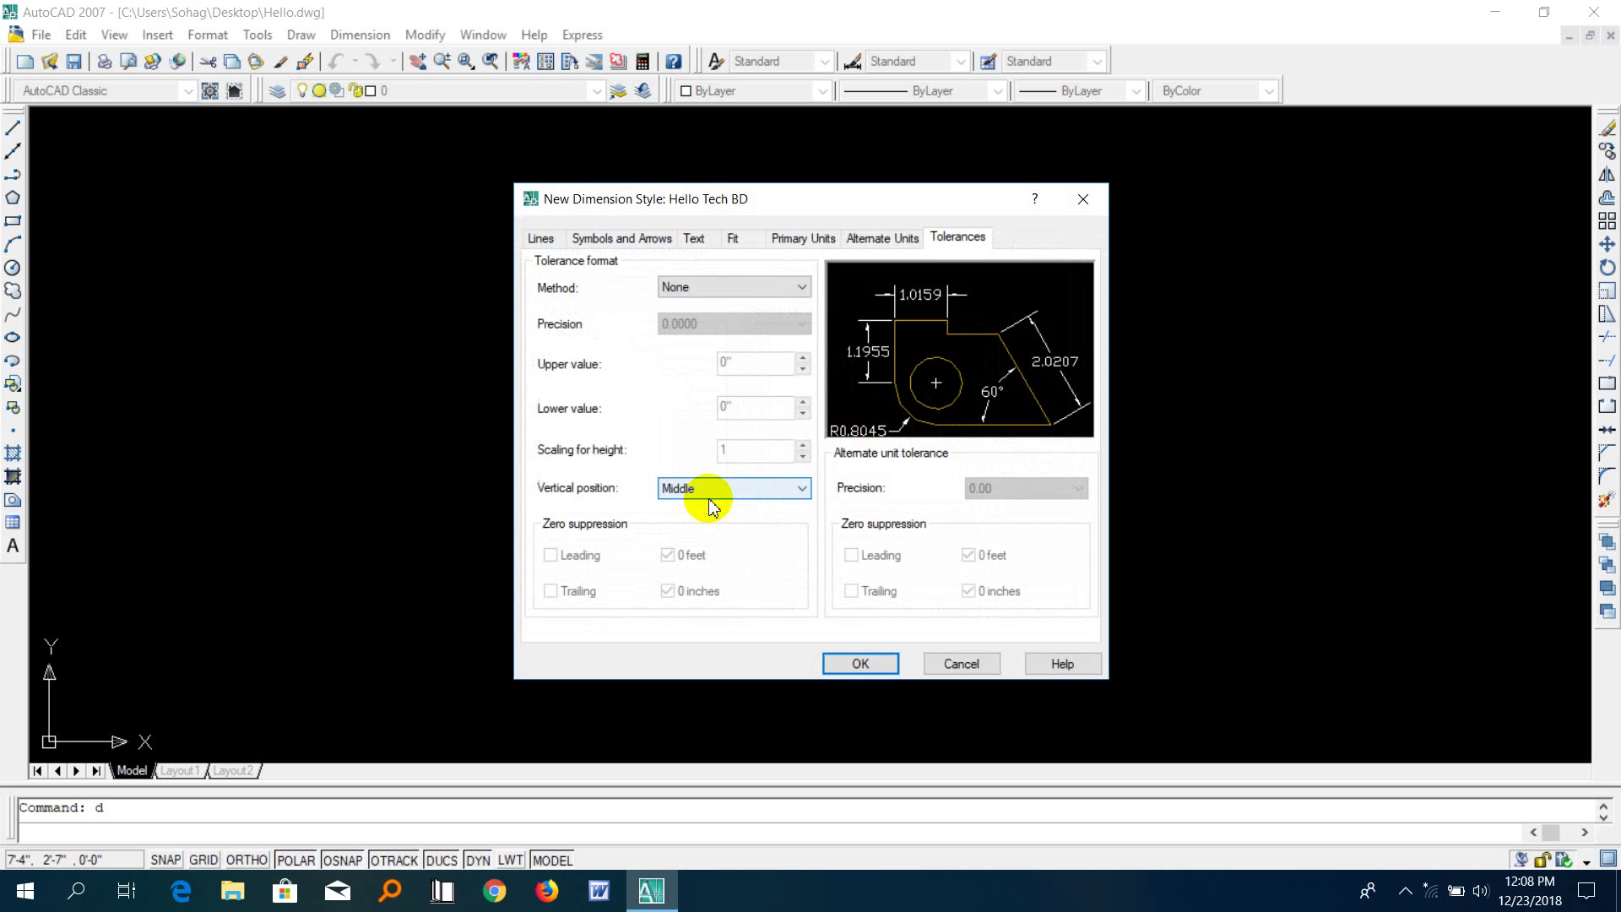
Set the new dimension style's primary linear units to Architectural with 0'-0" precision and accept the style settings
click(803, 240)
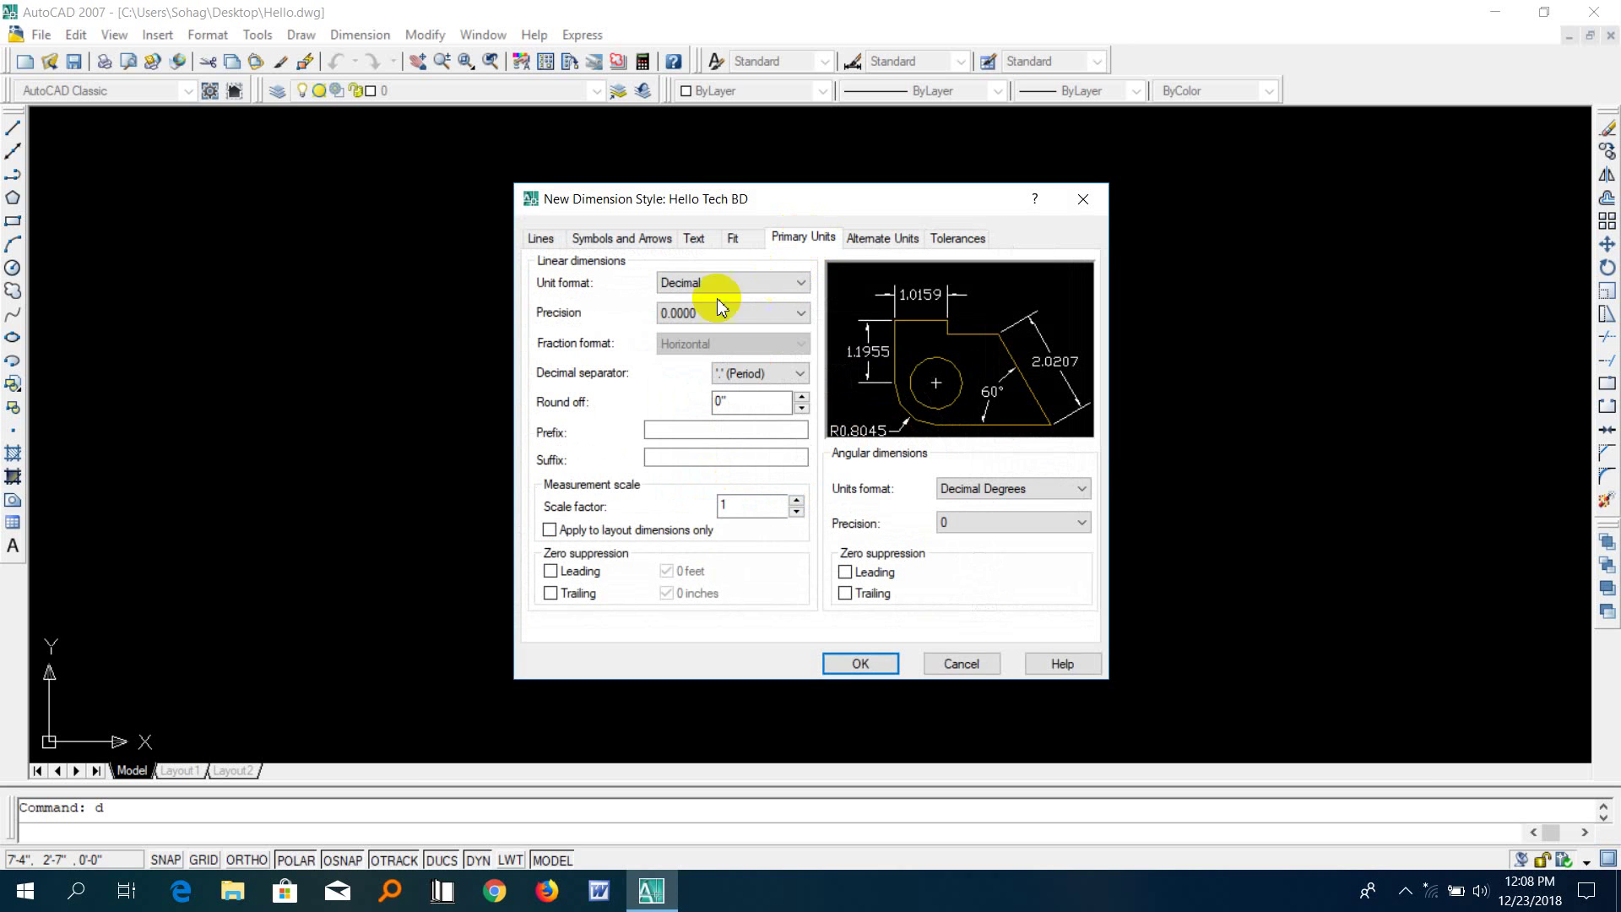
click(784, 287)
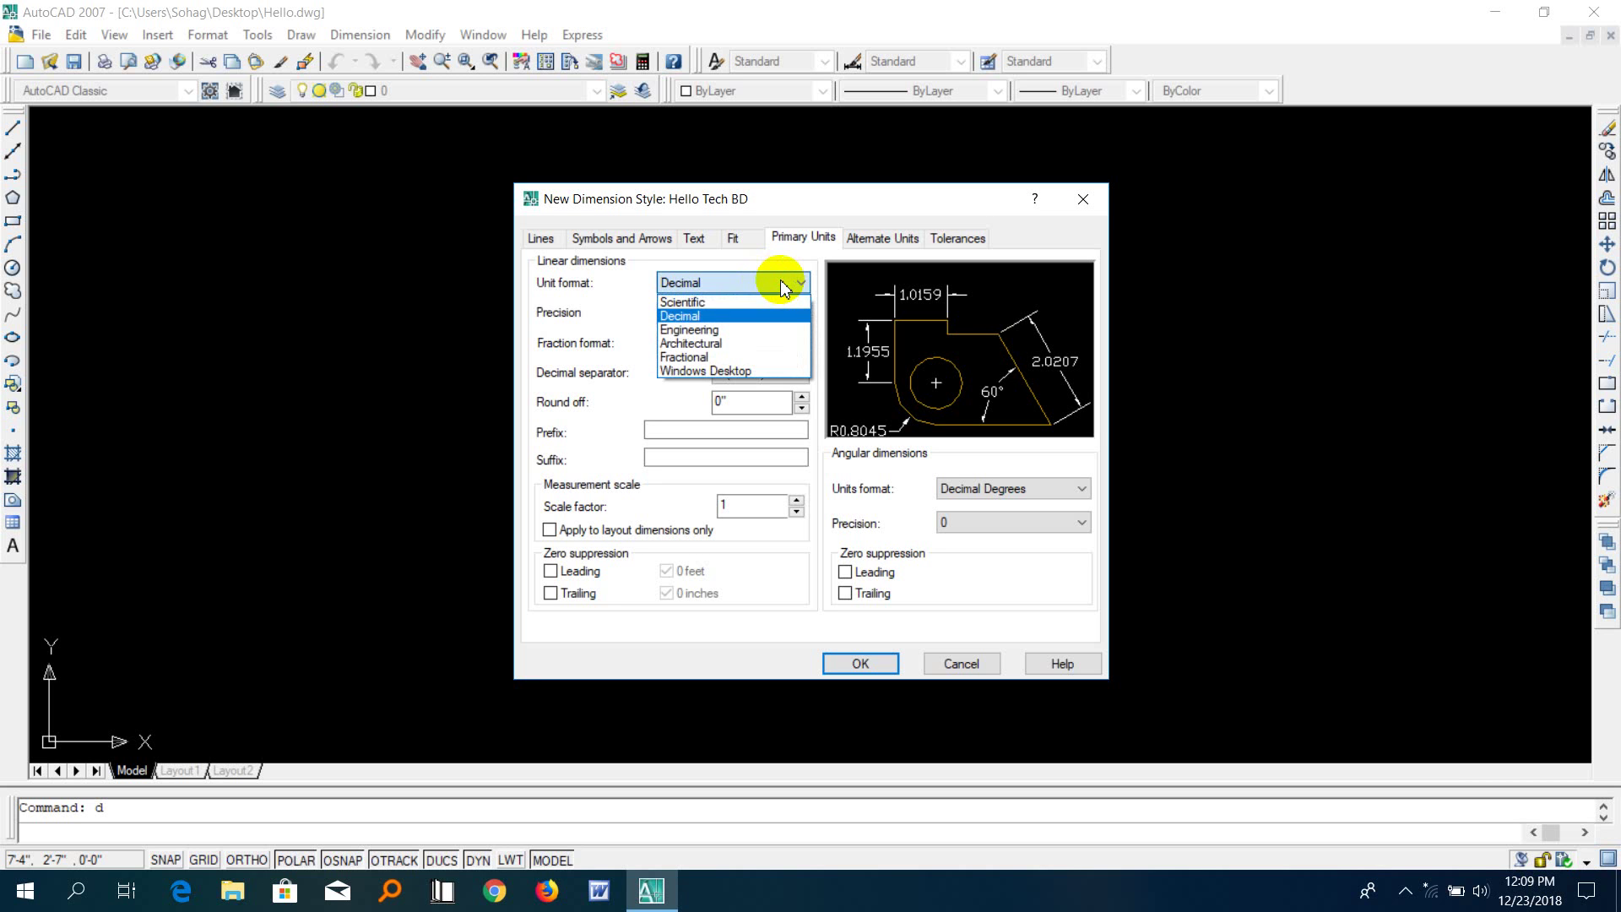
click(730, 343)
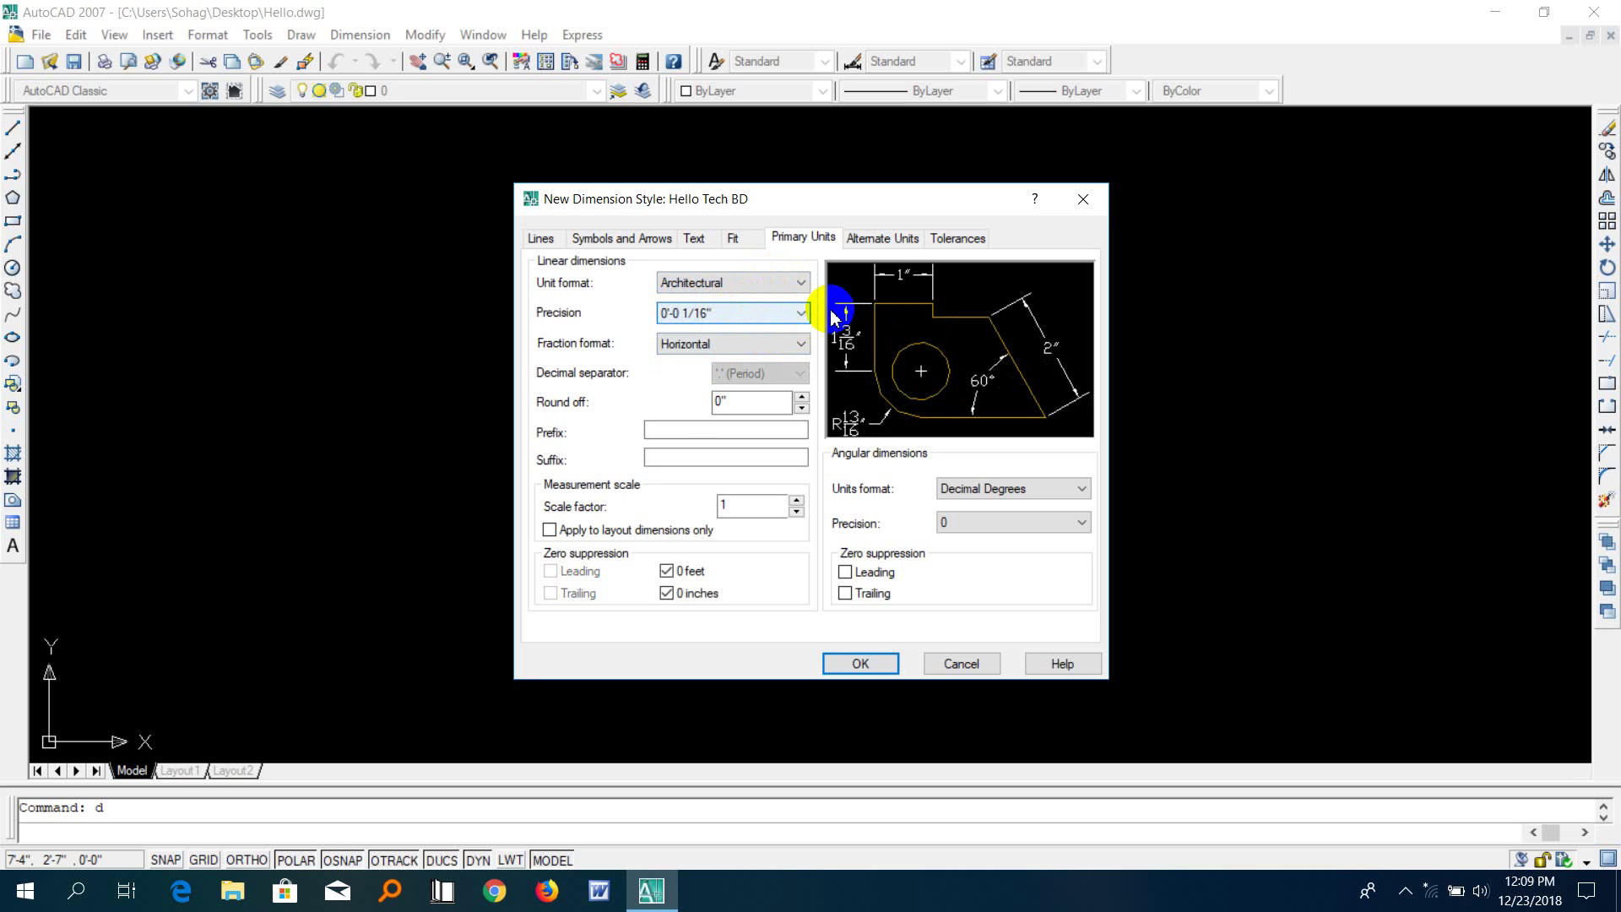
click(802, 318)
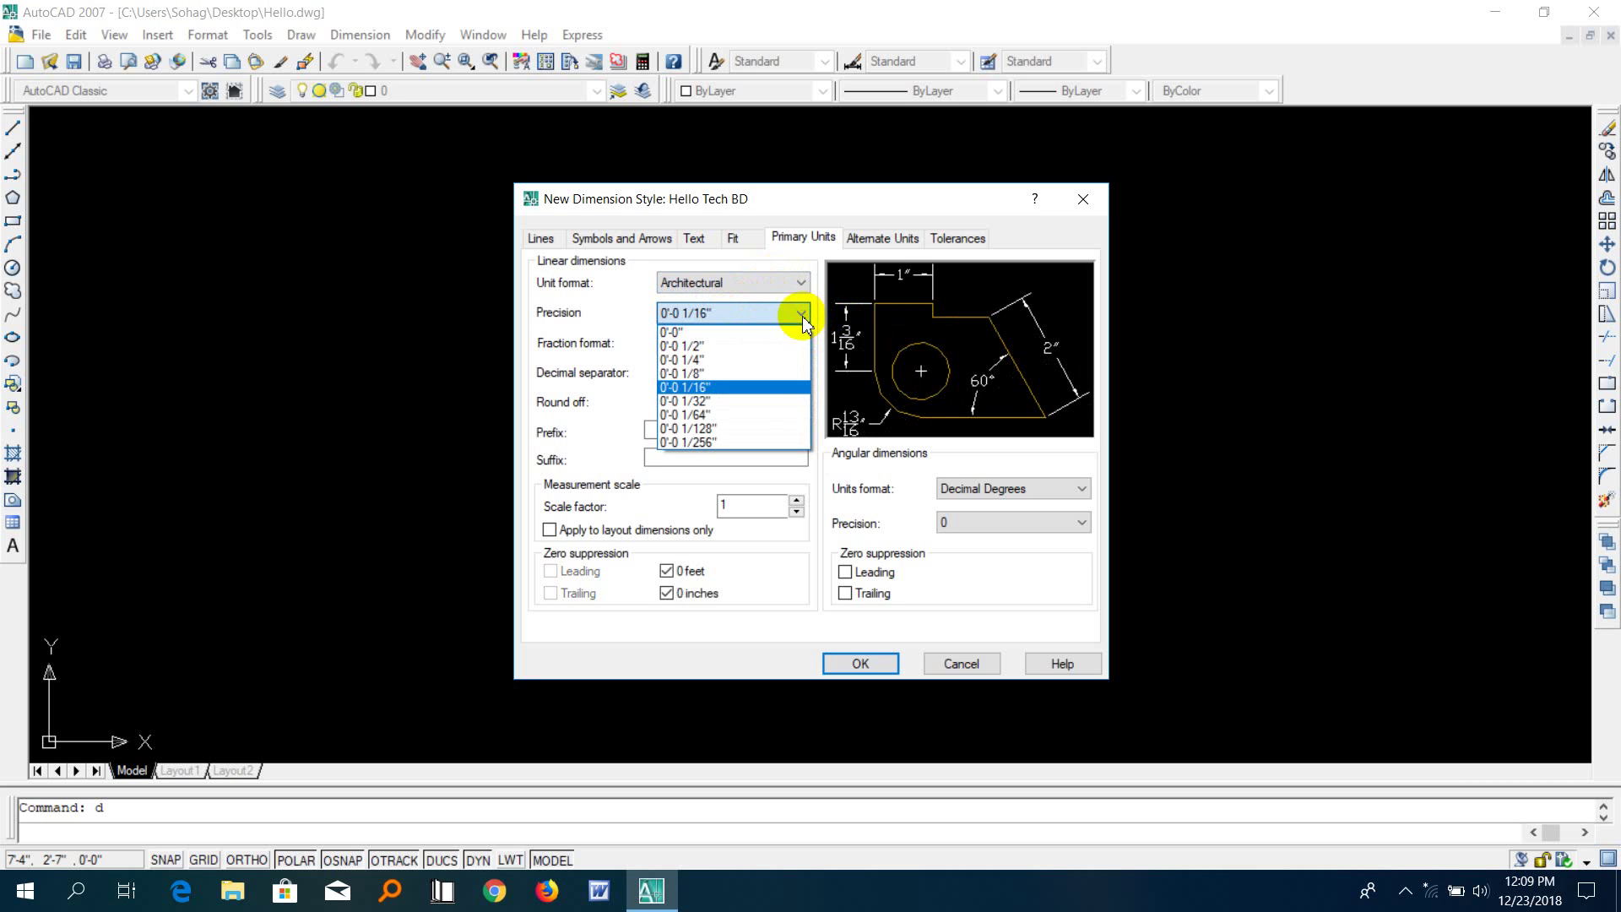
click(718, 332)
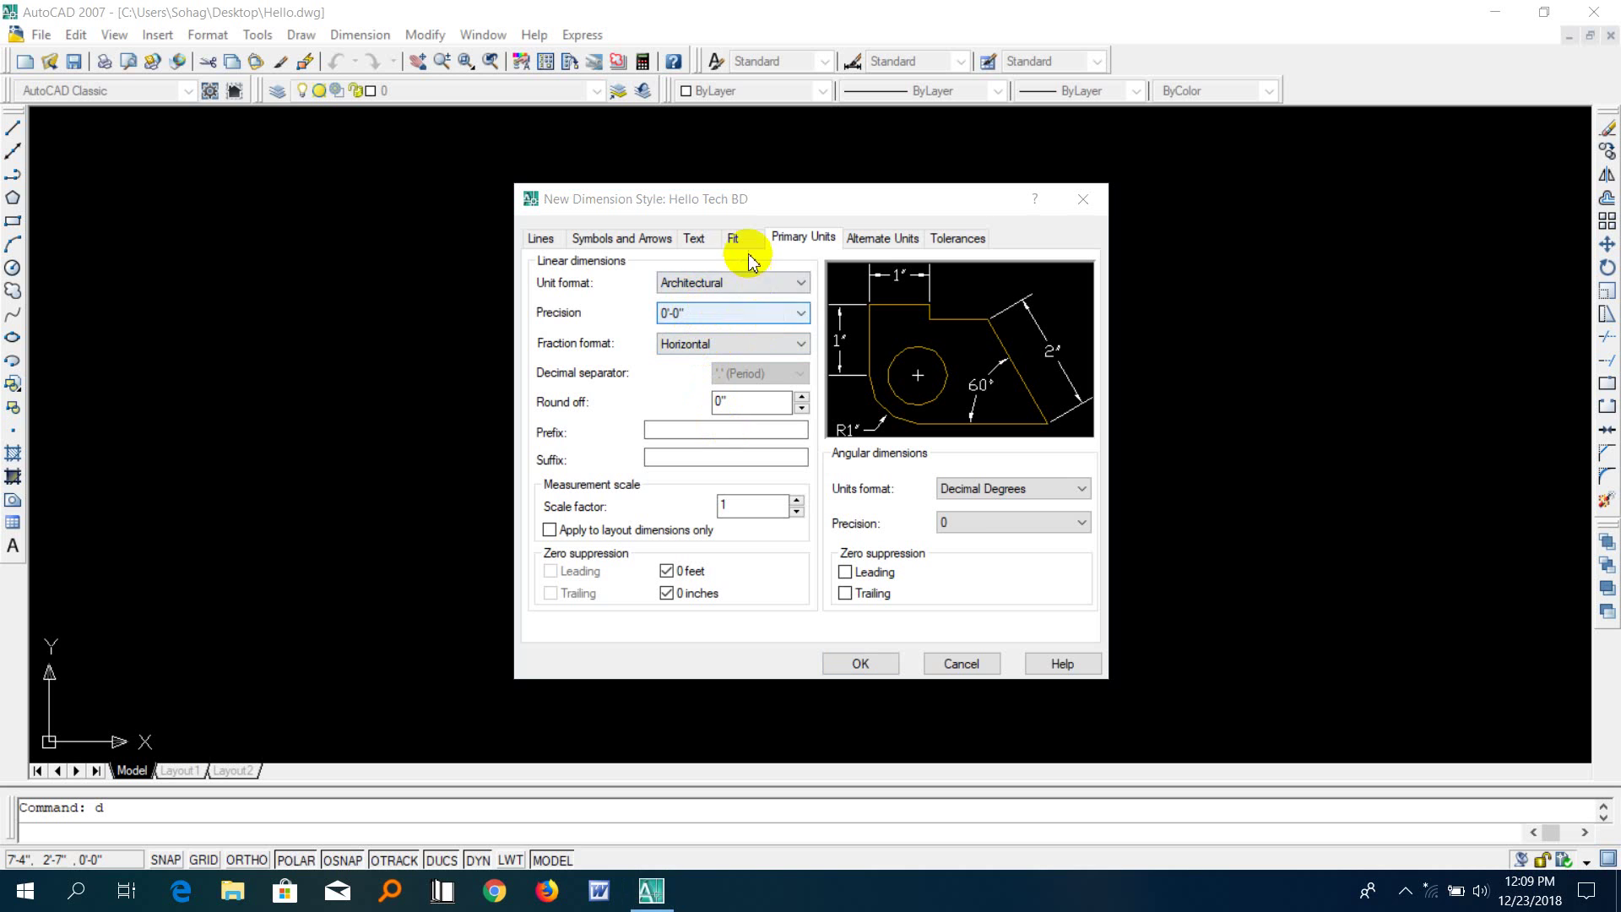
click(704, 242)
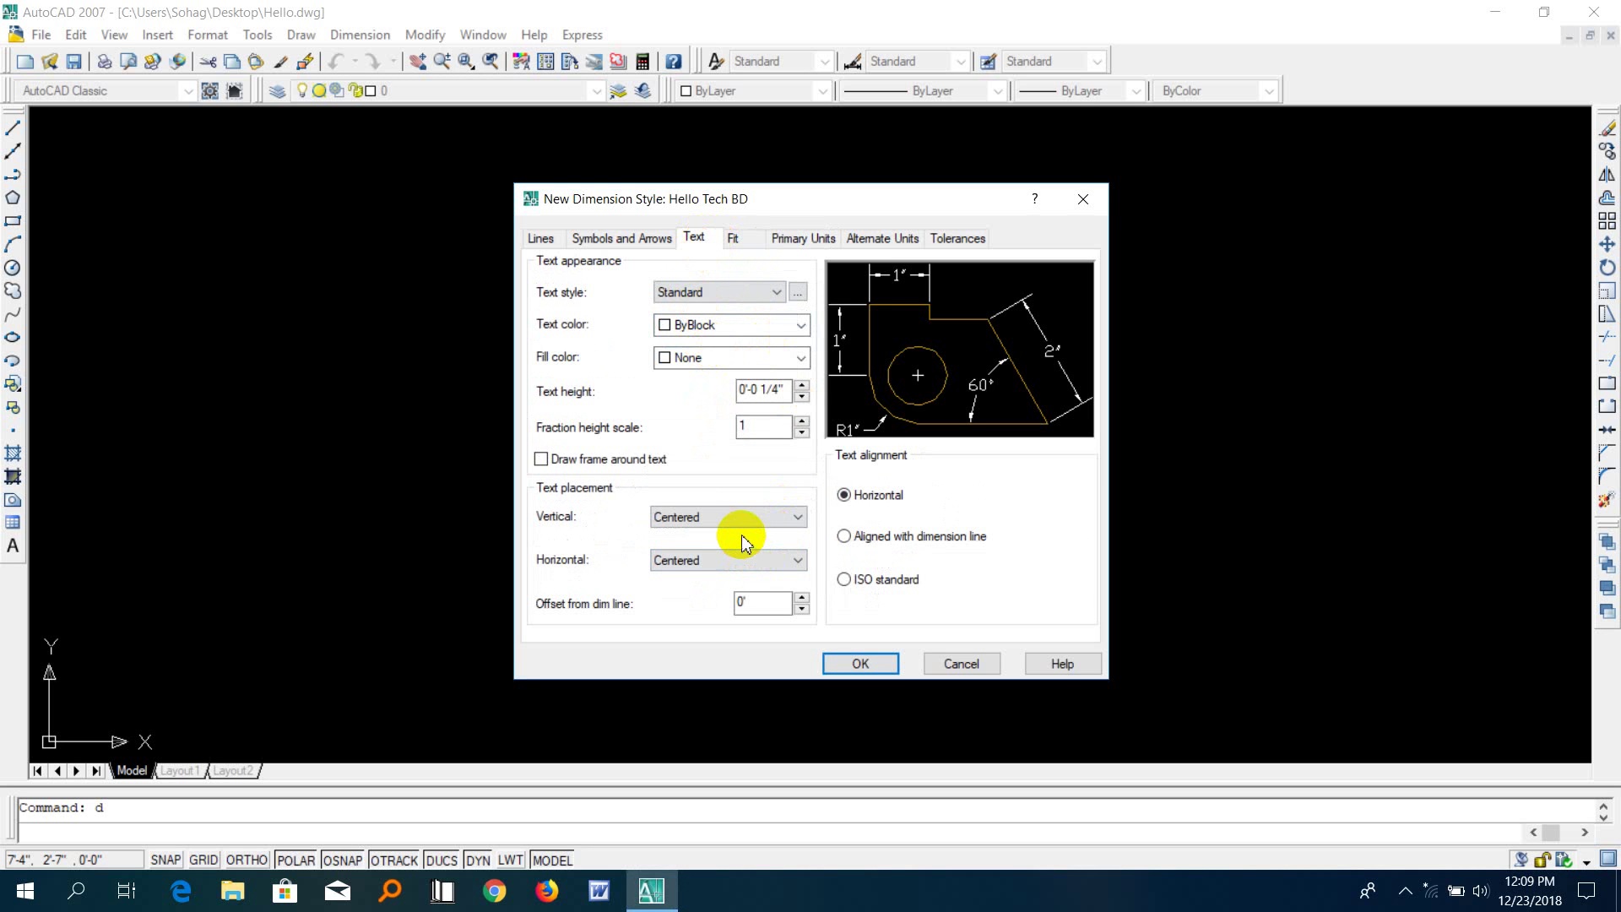
click(853, 667)
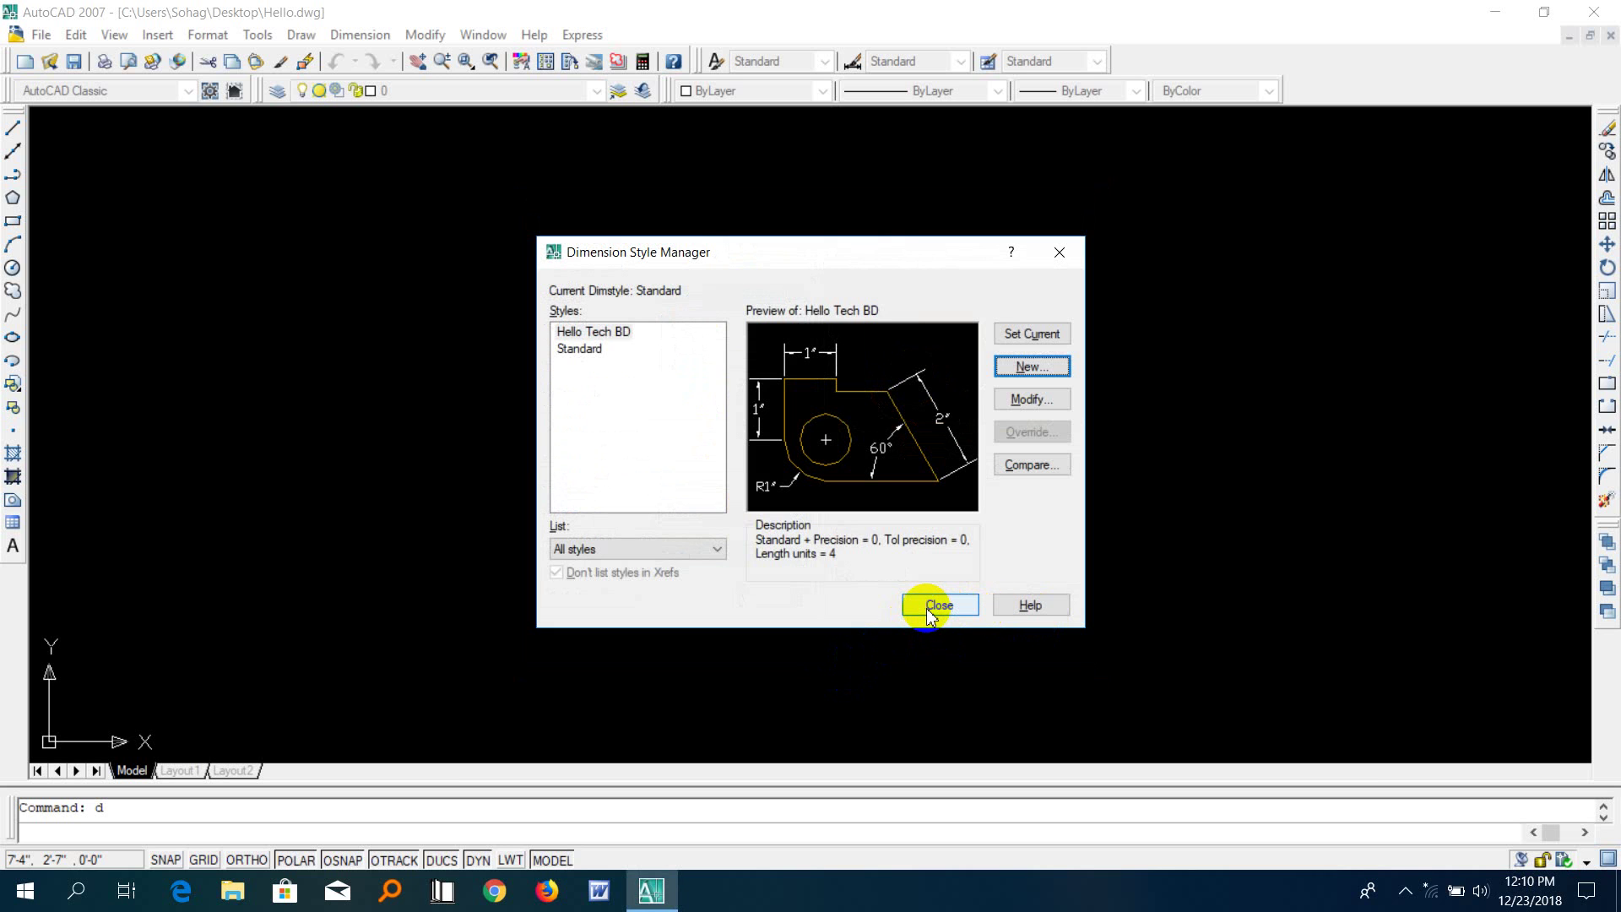
Make Hello Tech BD the current dimension style and save the drawing
click(617, 335)
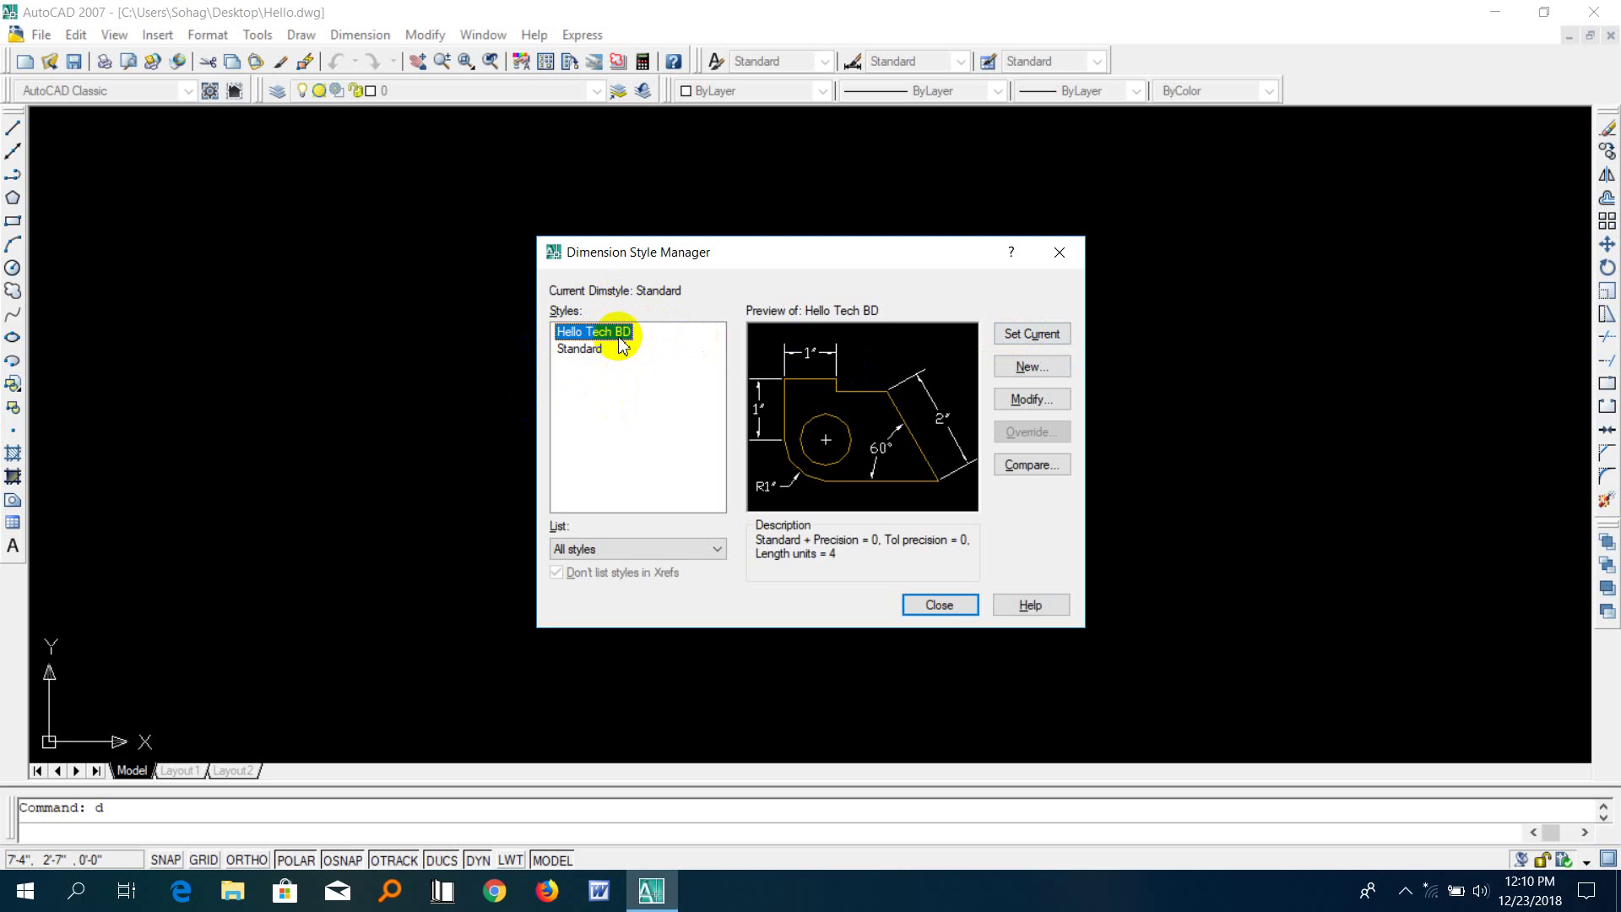
click(1040, 339)
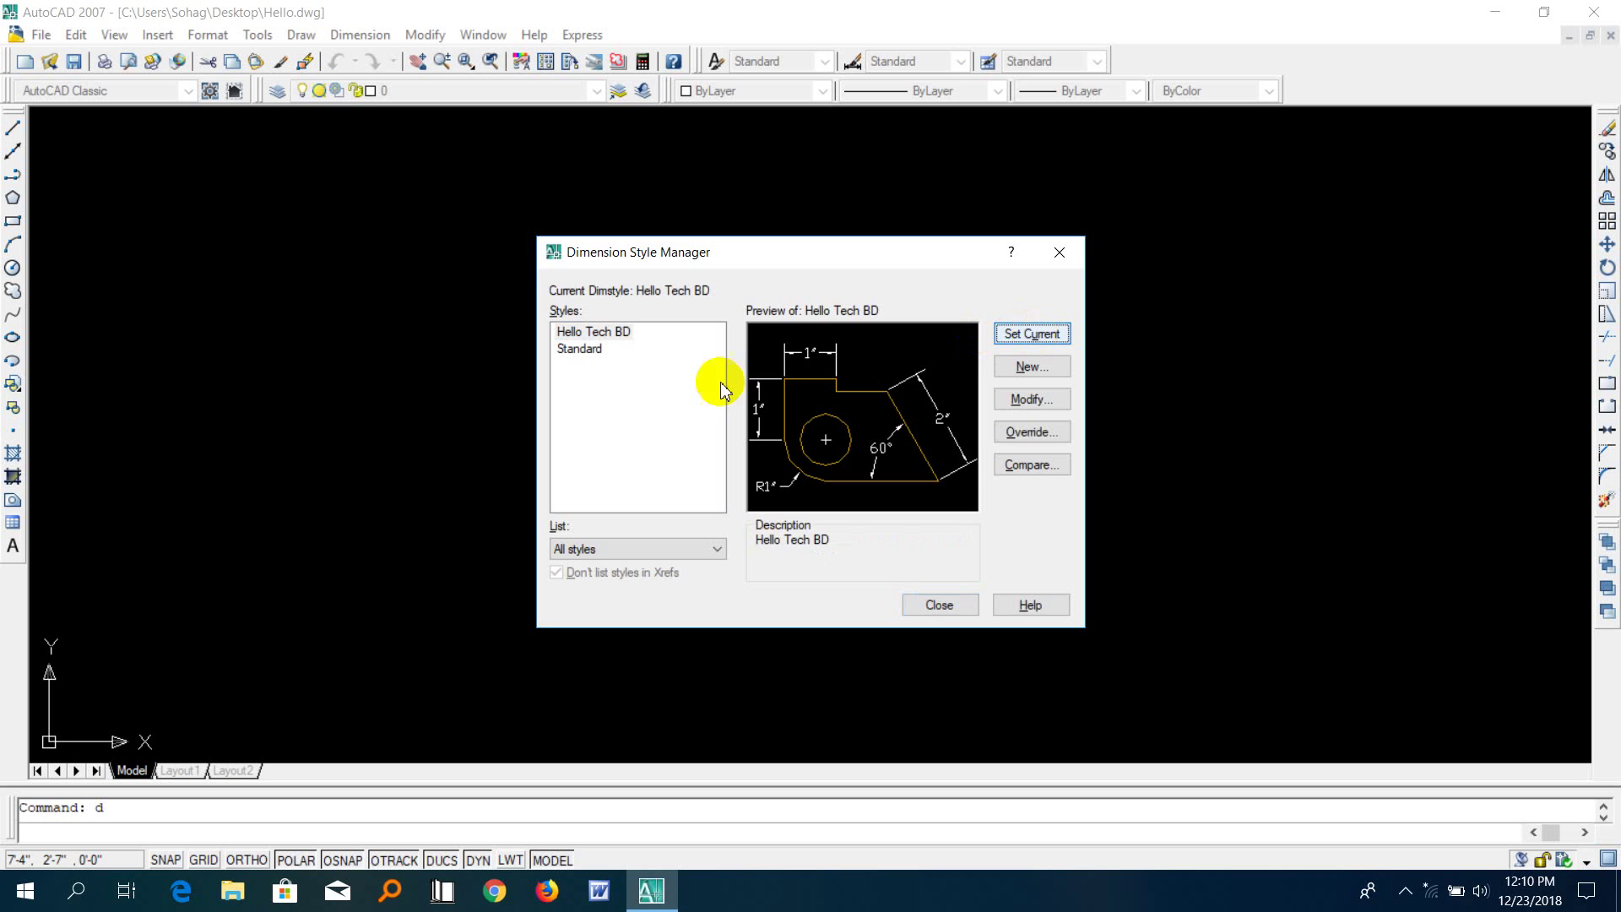
click(946, 603)
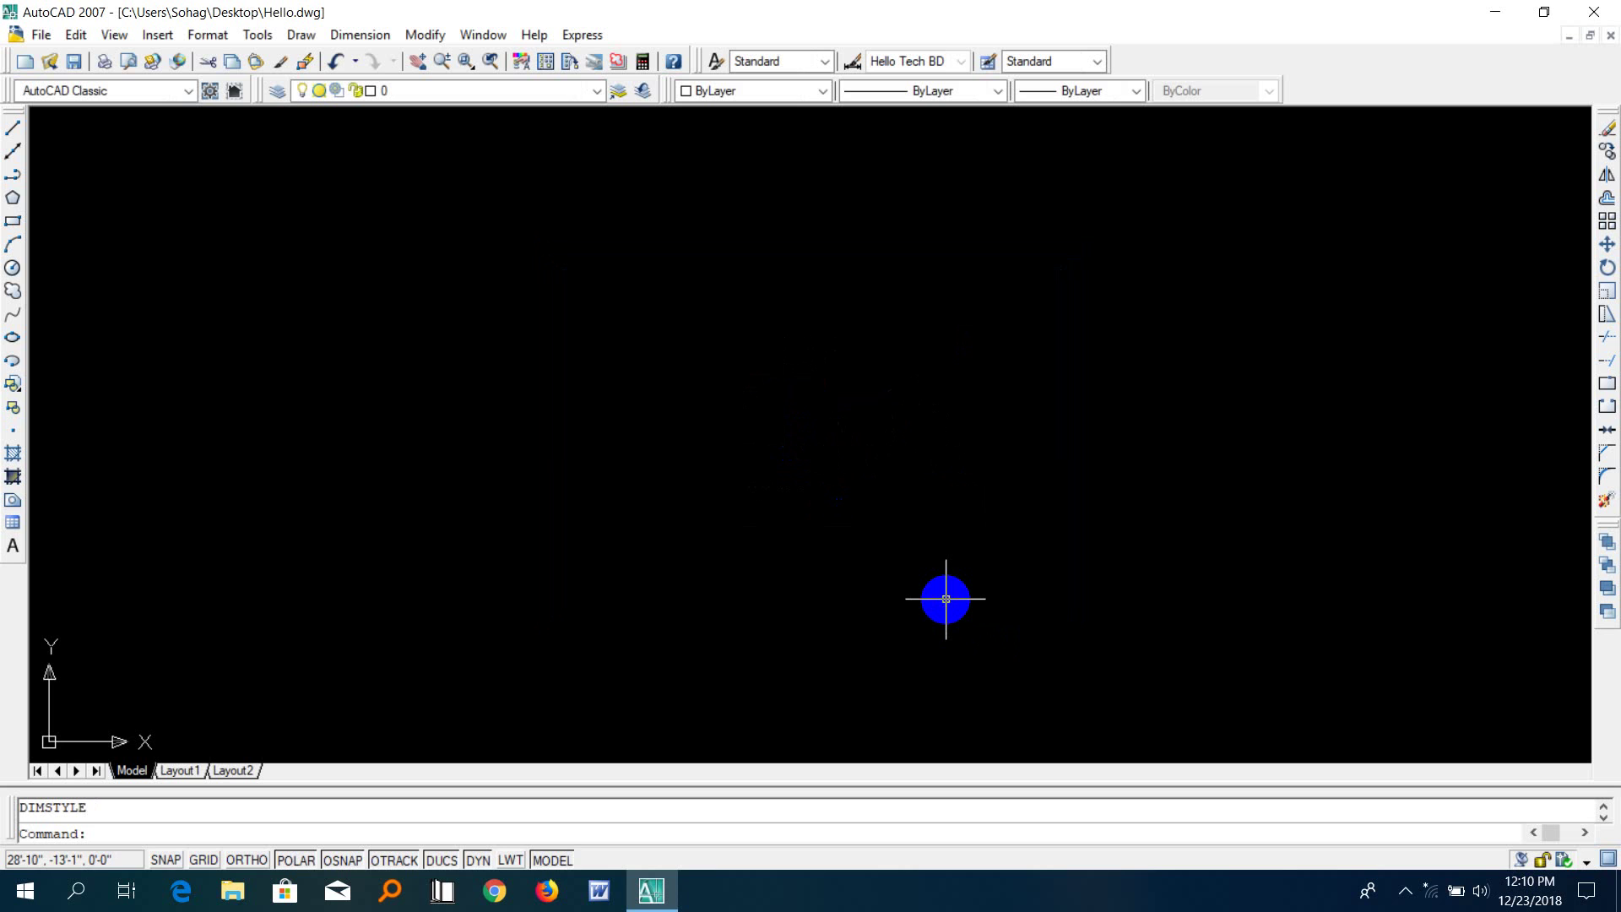
key(ctrl+s)
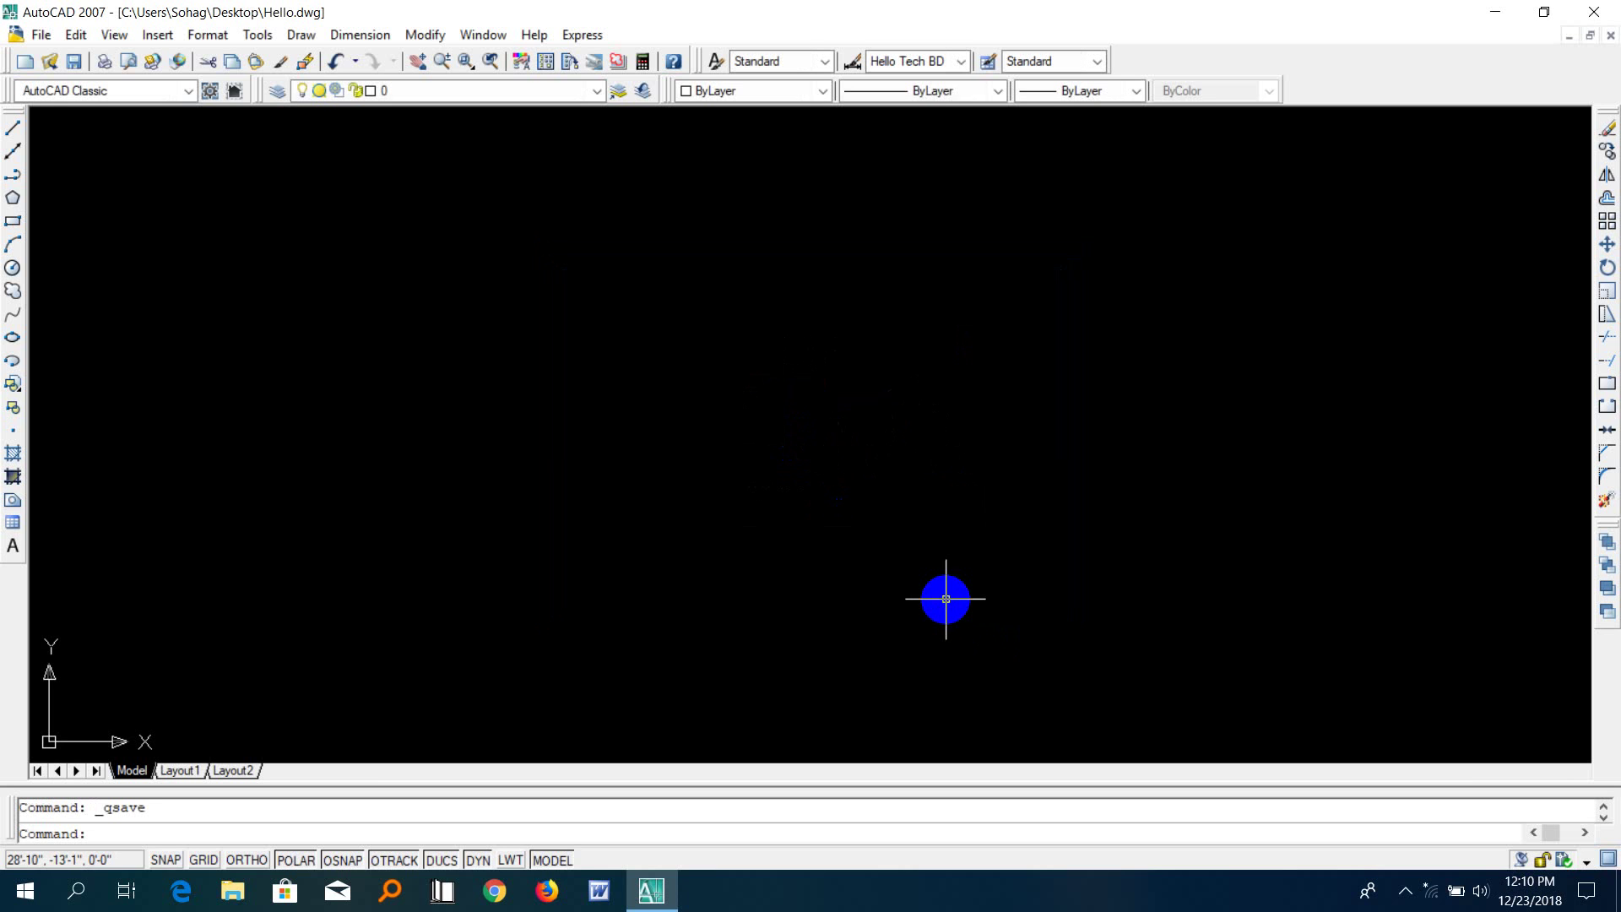